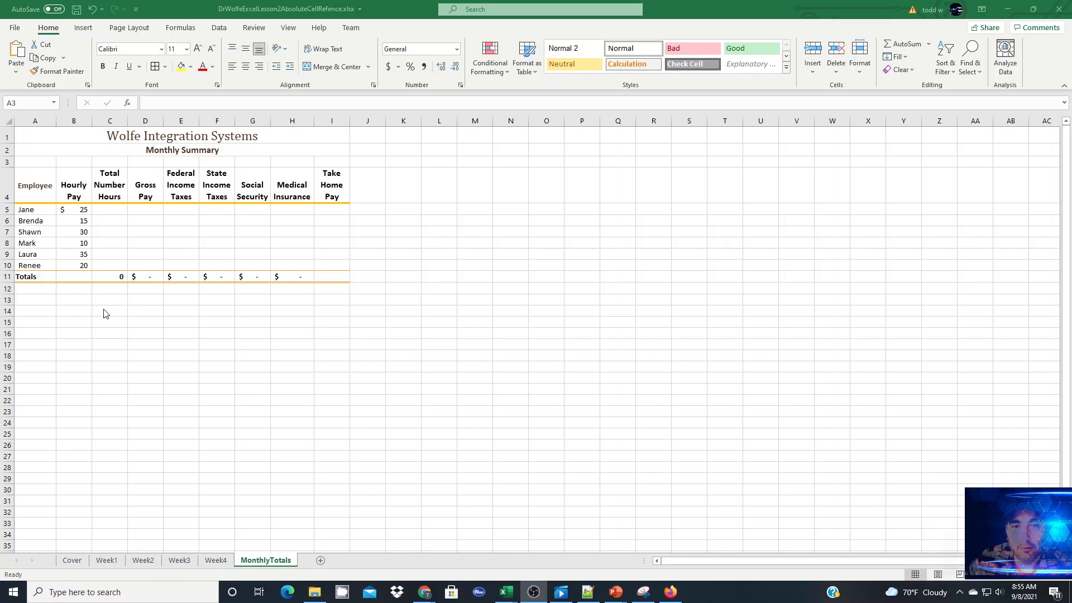
# In MonthlyTotals cell C5, enter a 3-D SUM formula totalling the hours in J5 across sheets Week1 to Week4.
pyautogui.click(108, 211)
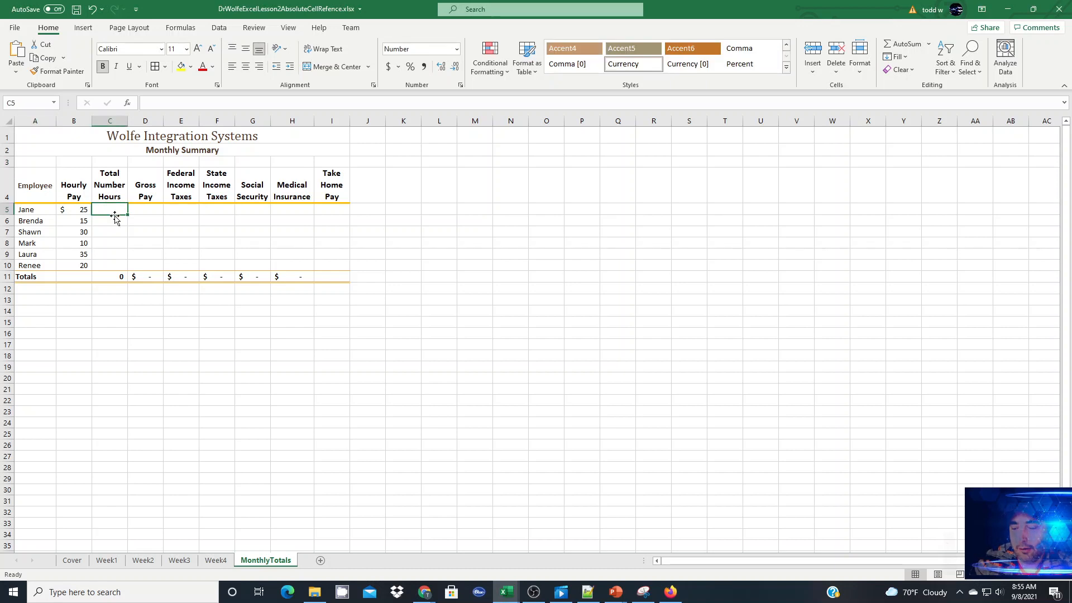
pyautogui.write('=su')
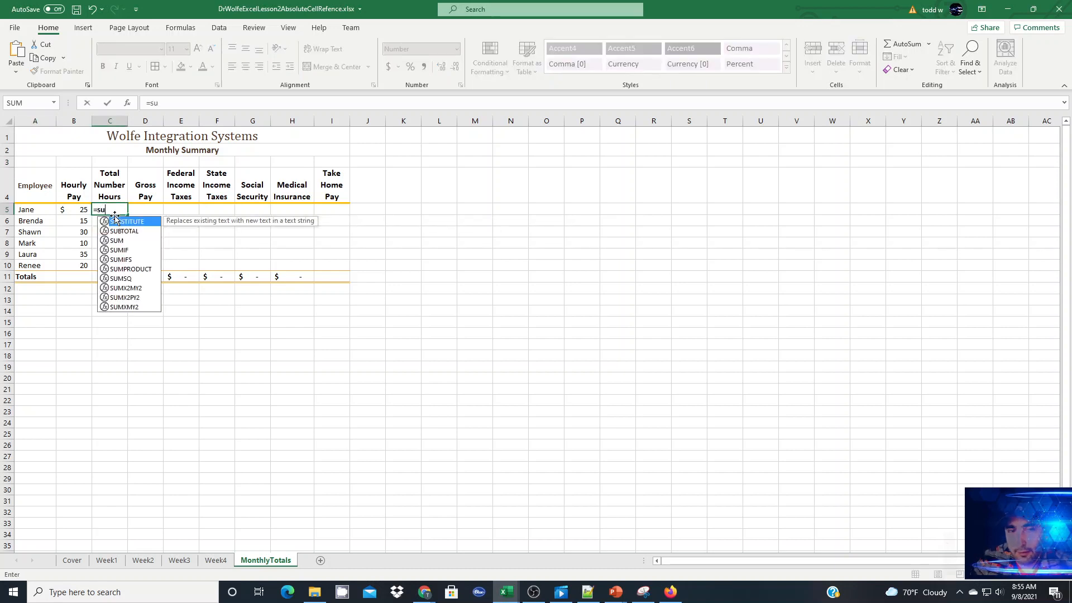
pyautogui.write('m')
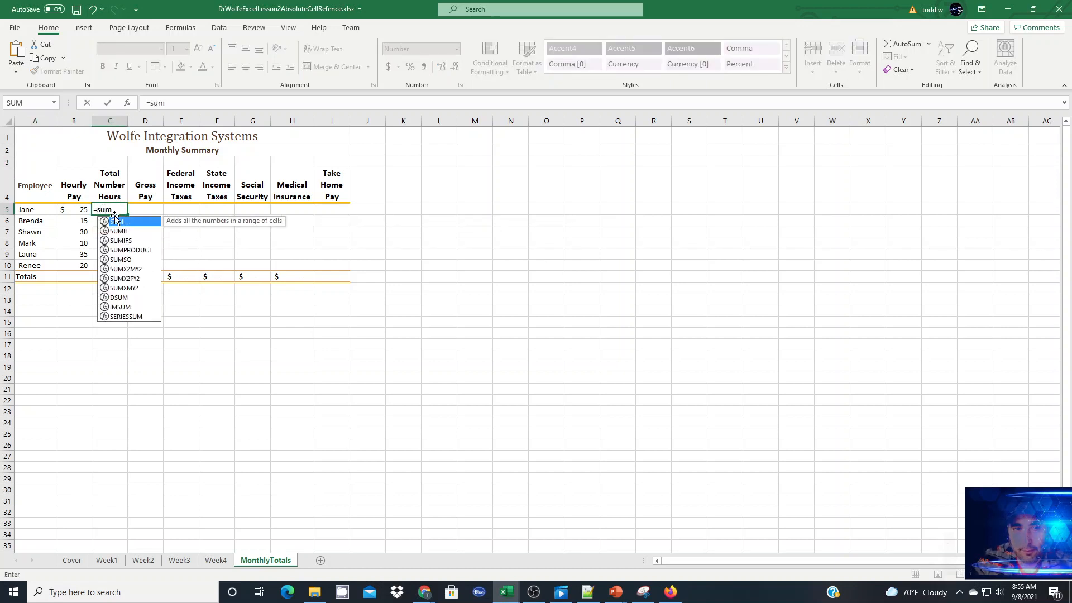
pyautogui.write('(')
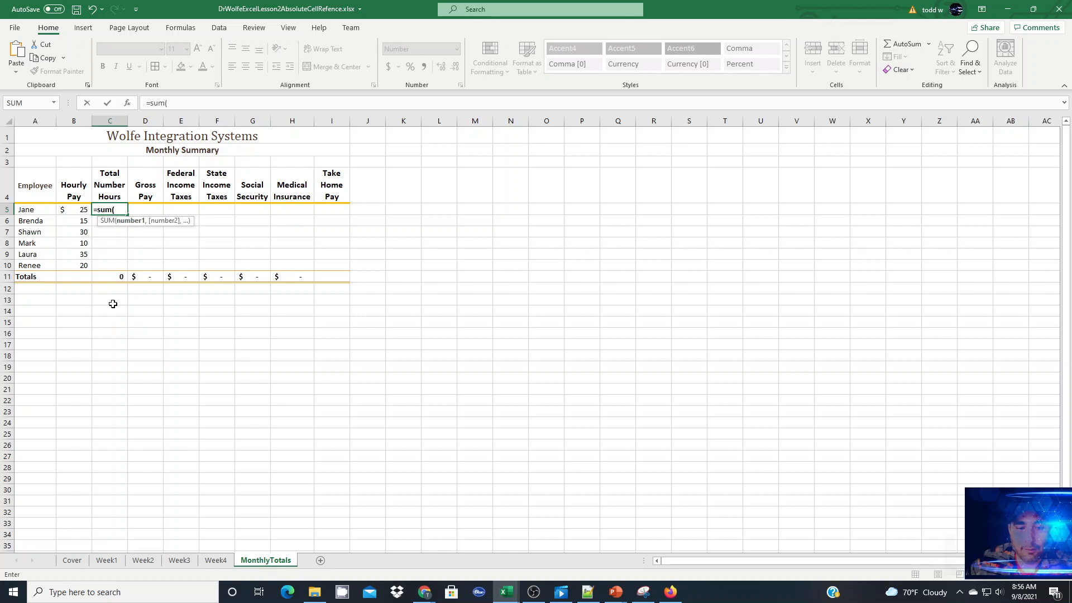
pyautogui.click(106, 561)
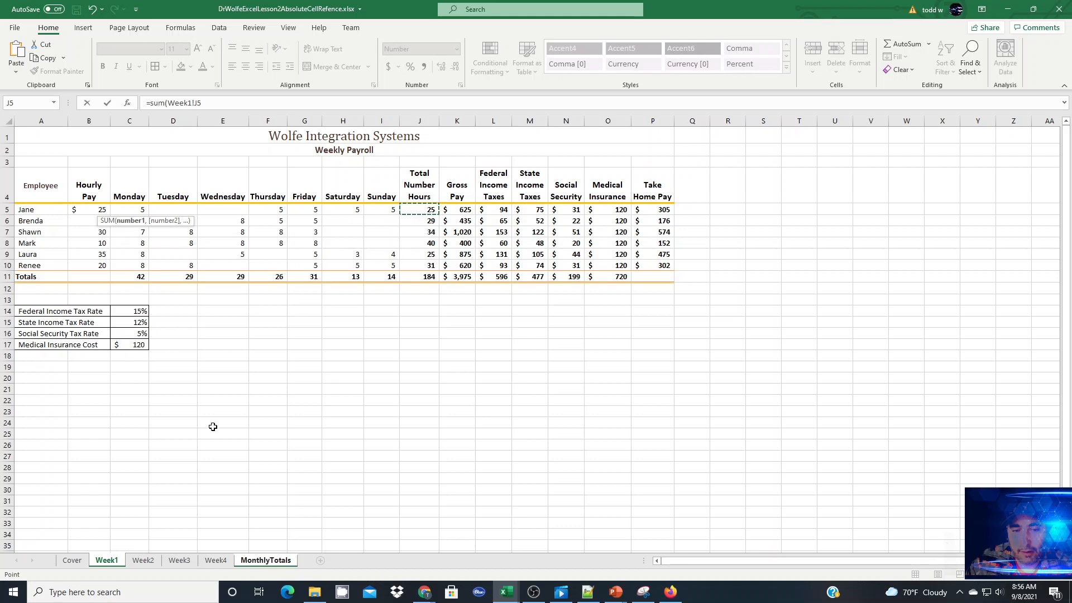
pyautogui.keyDown('shift'); pyautogui.click(212, 560); pyautogui.keyUp('shift')
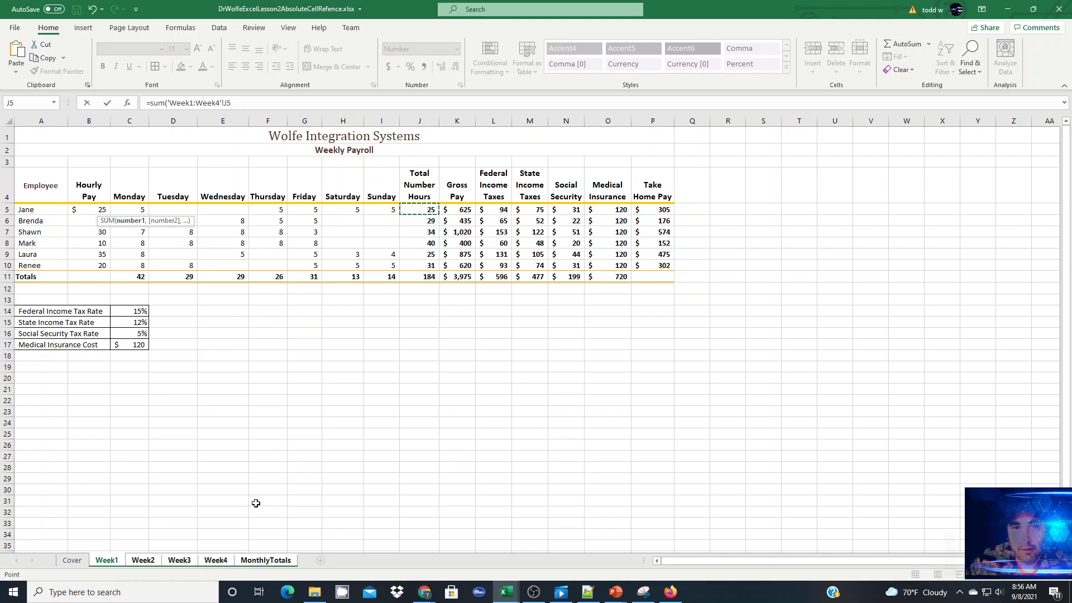
pyautogui.click(275, 563)
pyautogui.press('Return')
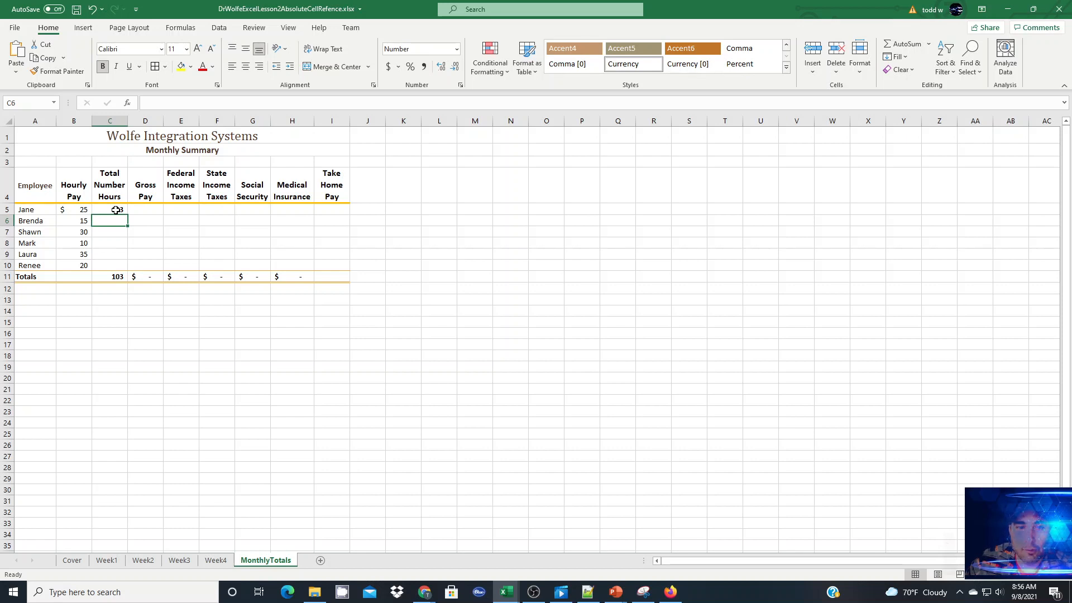
# Fill the total hours formula from C5 down through C10 for the remaining employees.
pyautogui.click(115, 209)
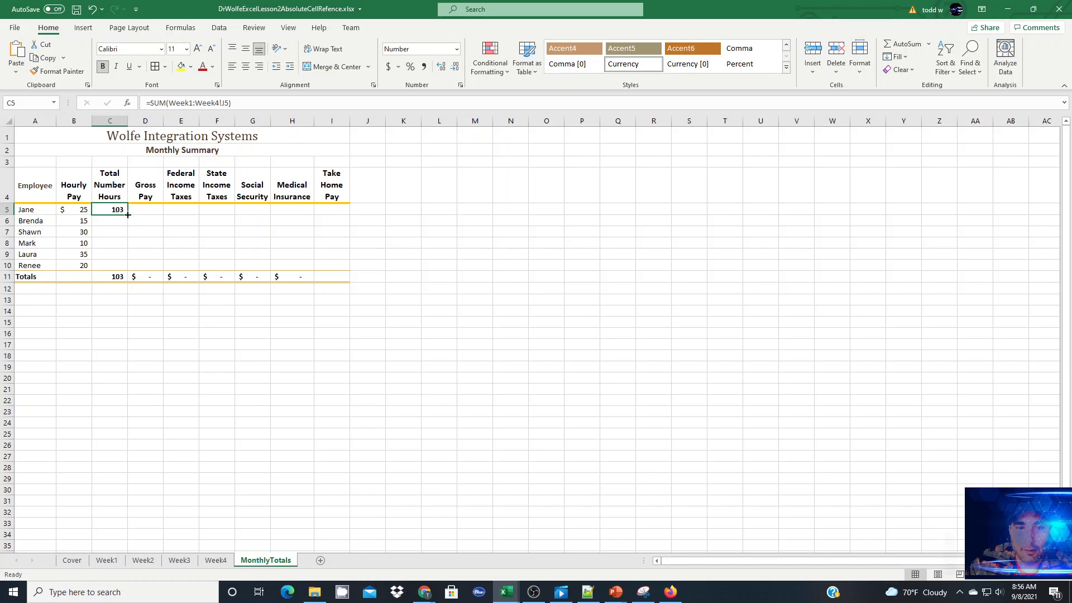
pyautogui.moveTo(128, 215); pyautogui.dragTo(121, 268)
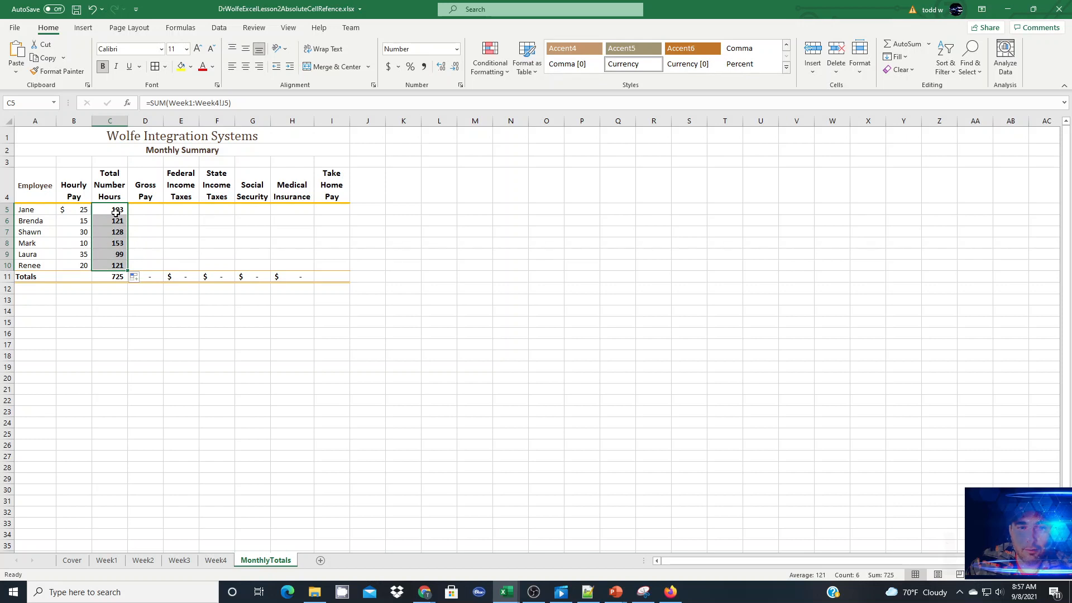
pyautogui.click(115, 210)
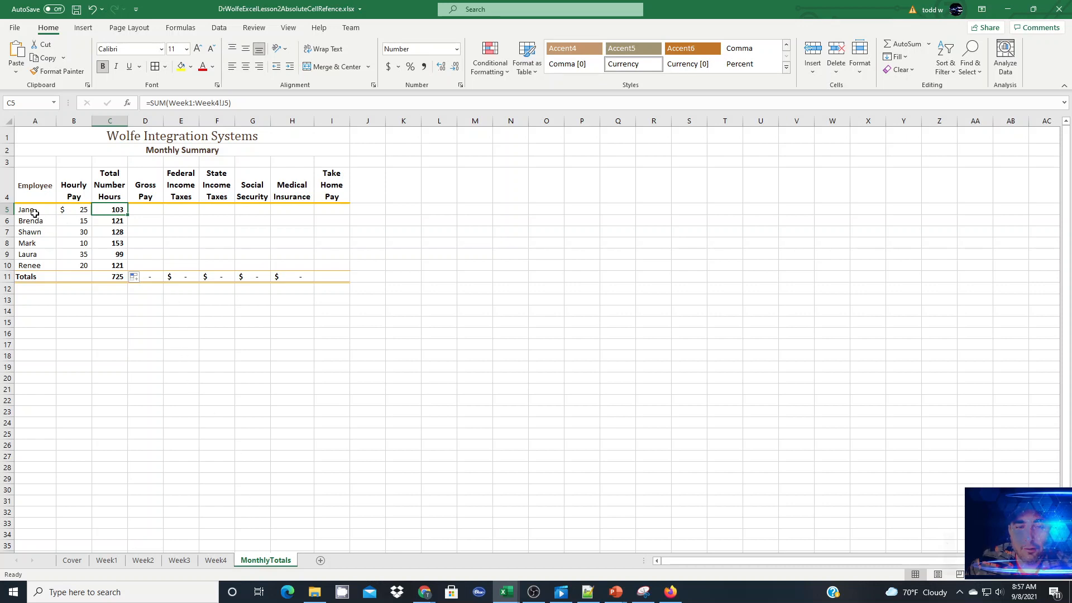
# Calculate gross pay in D5 with =B5*C5 and fill the formula down through D10.
pyautogui.click(146, 210)
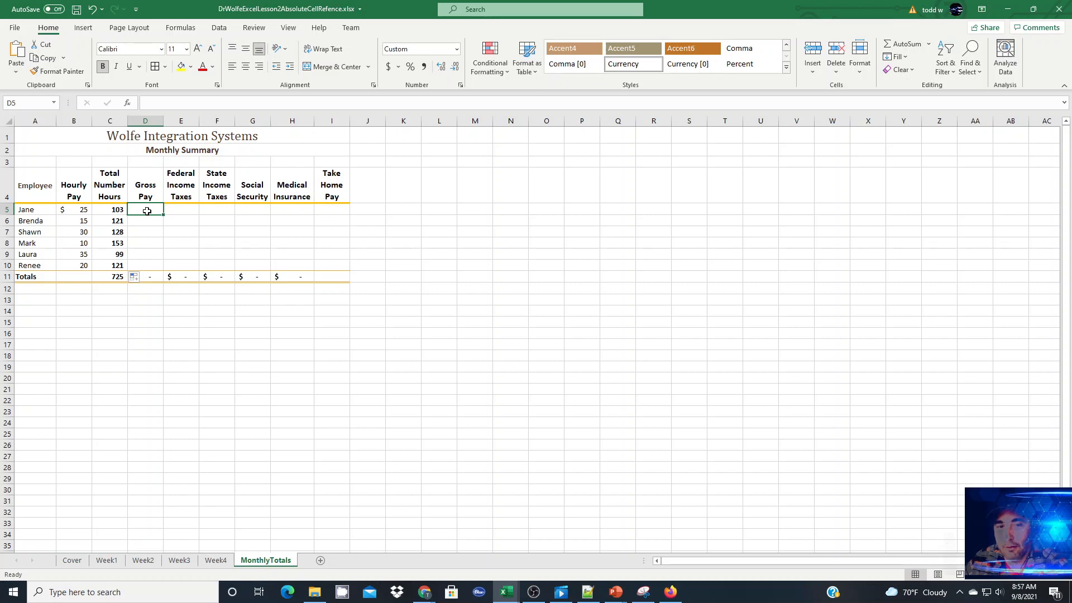
pyautogui.write('=')
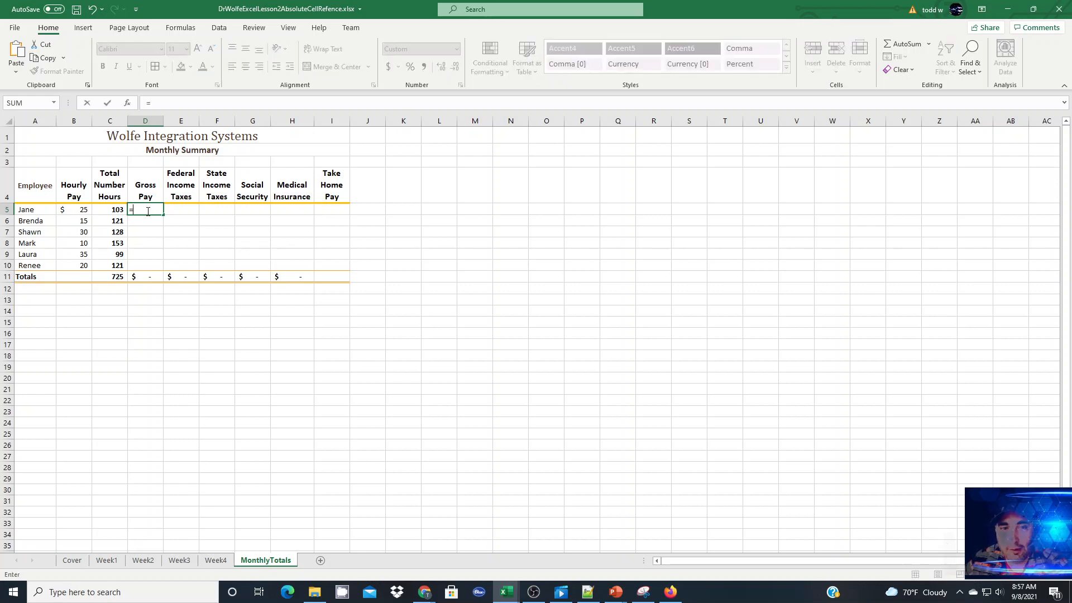
pyautogui.click(81, 211)
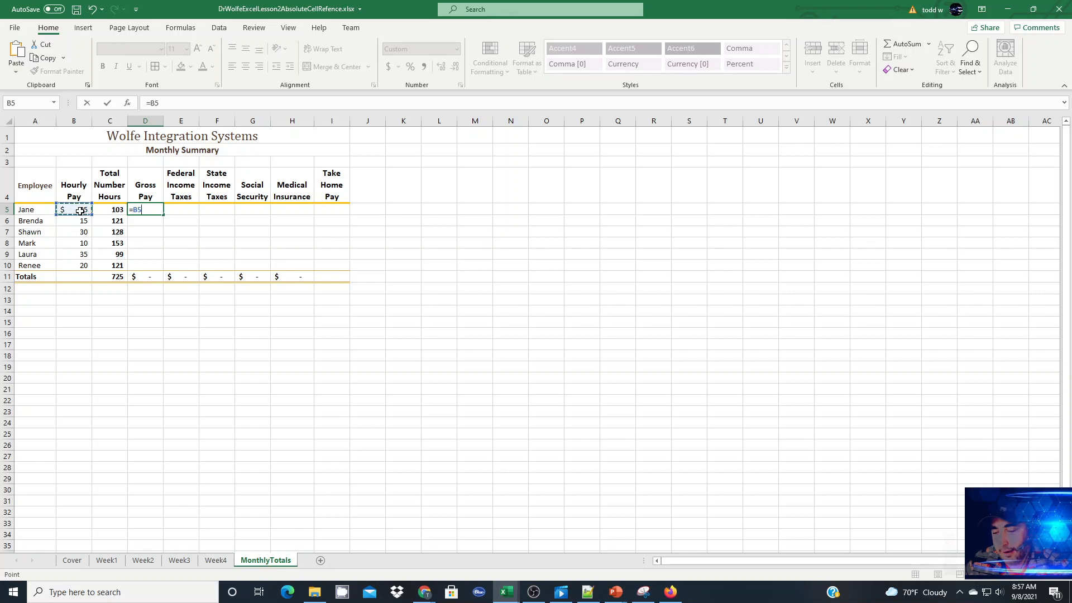
pyautogui.write('*')
pyautogui.click(102, 211)
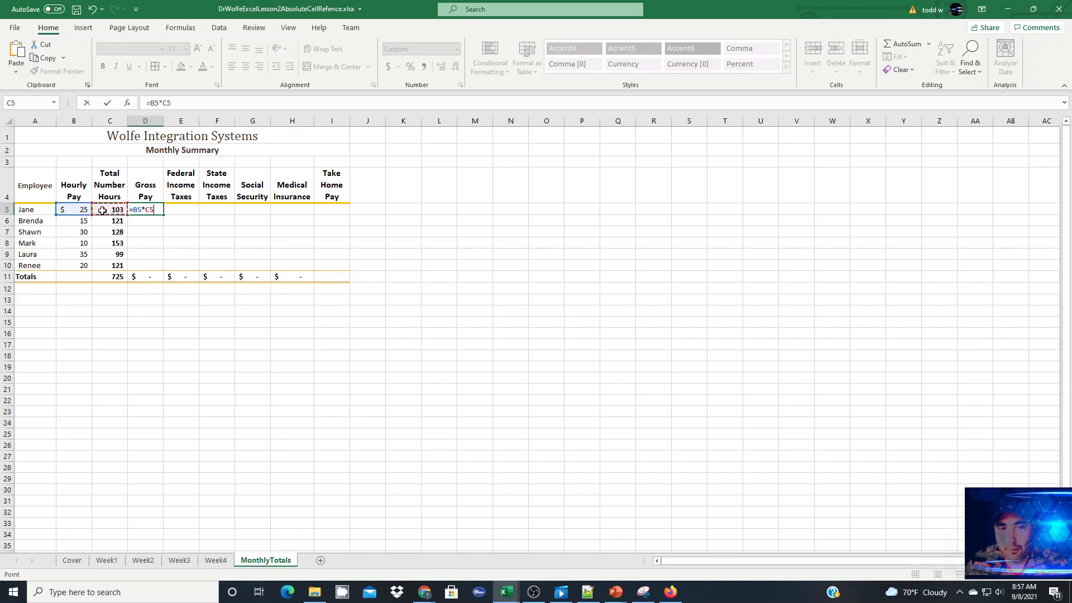
pyautogui.press('Return')
pyautogui.click(143, 210)
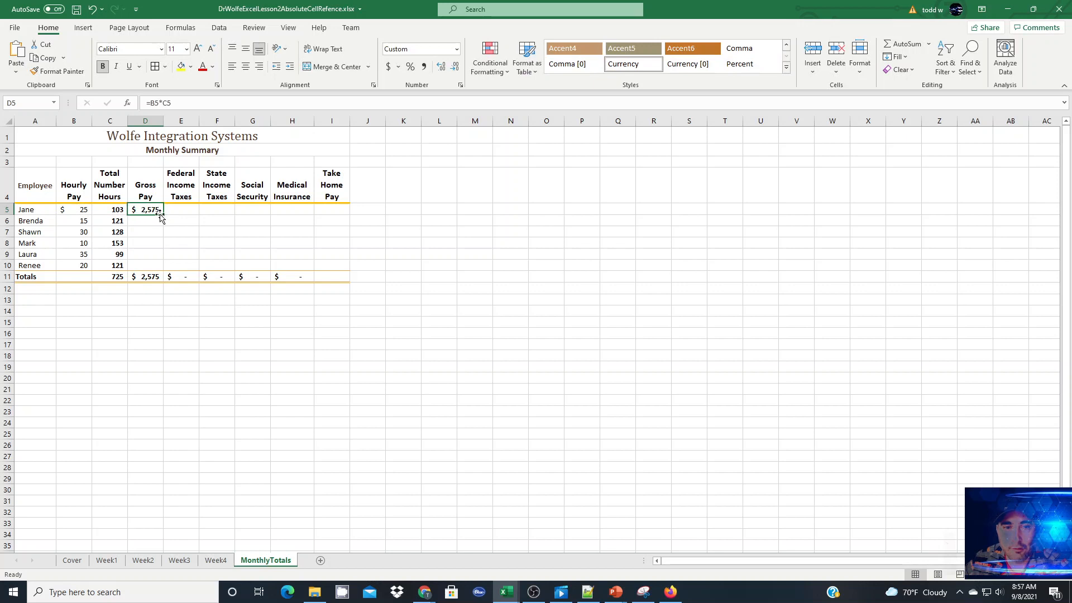
pyautogui.moveTo(162, 215); pyautogui.dragTo(162, 267)
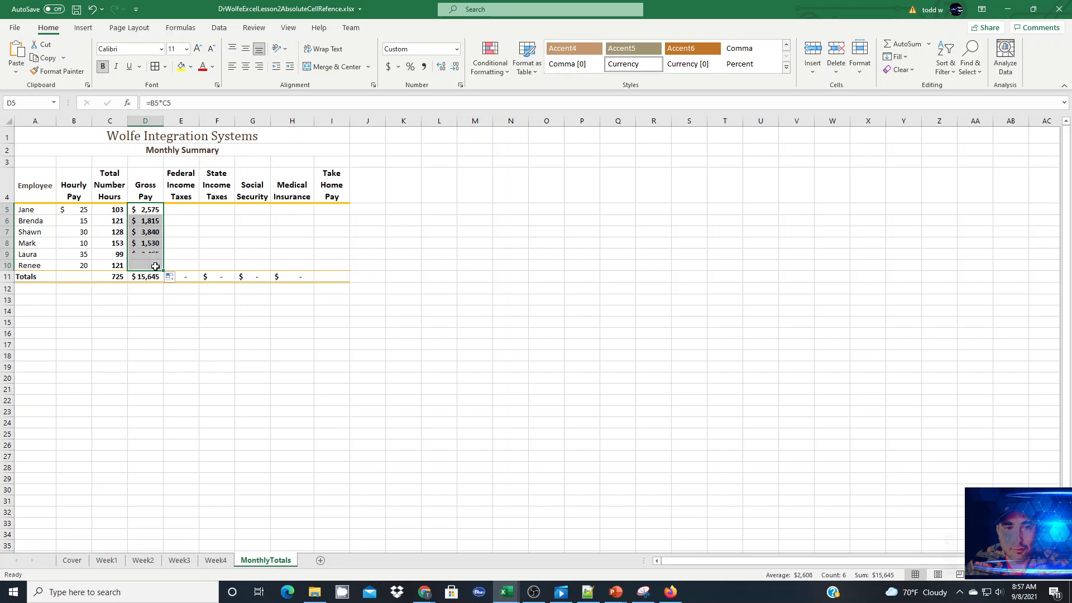
# Total federal income taxes in E5 with =SUM(Week1:Week4!L5) and fill the formula down through E10.
pyautogui.click(185, 209)
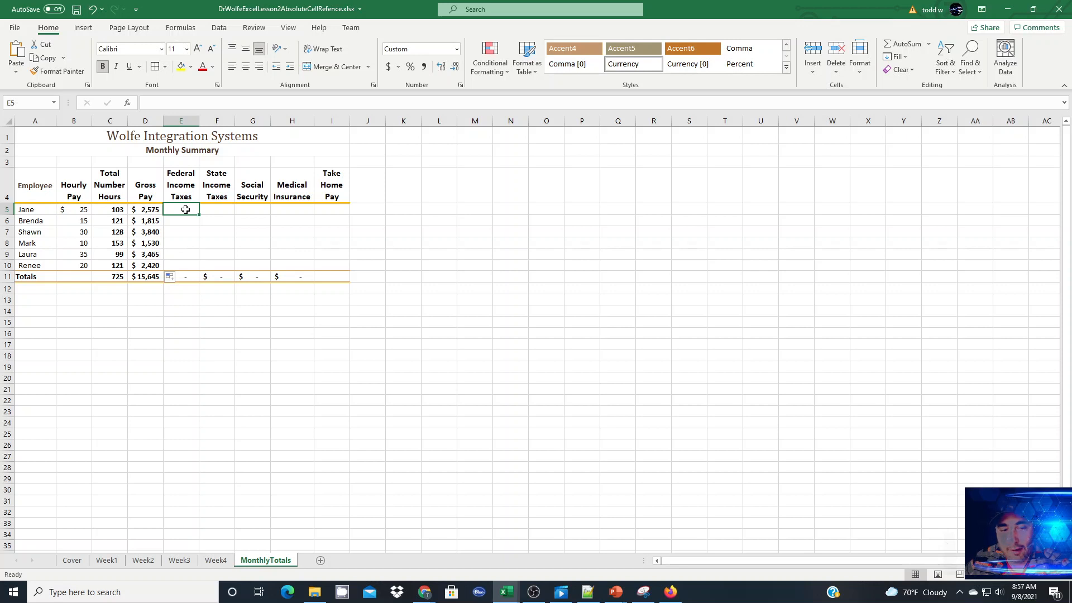
pyautogui.write('=')
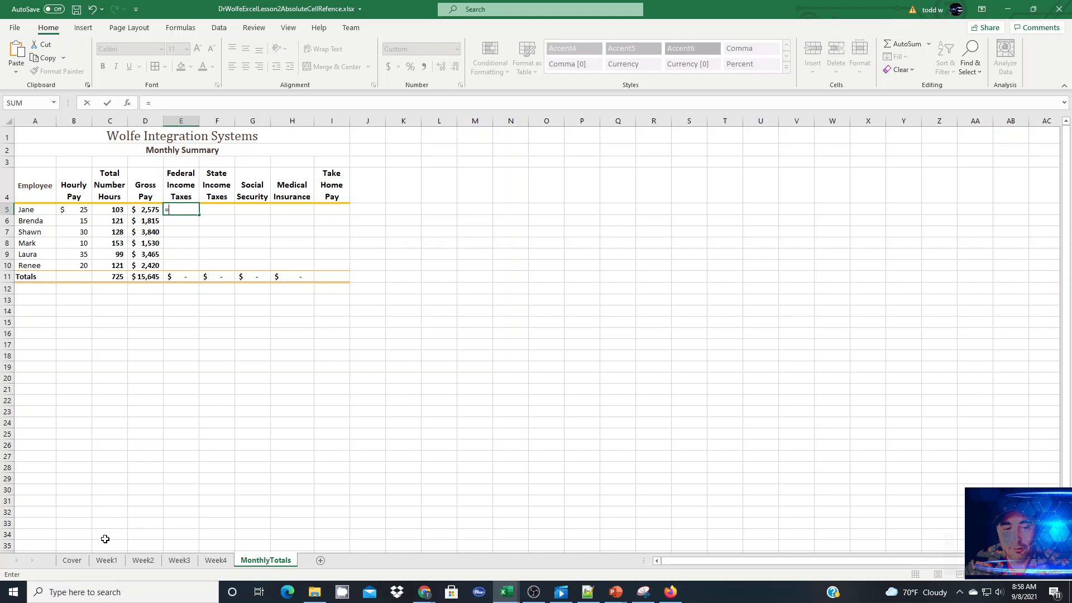
pyautogui.write('su')
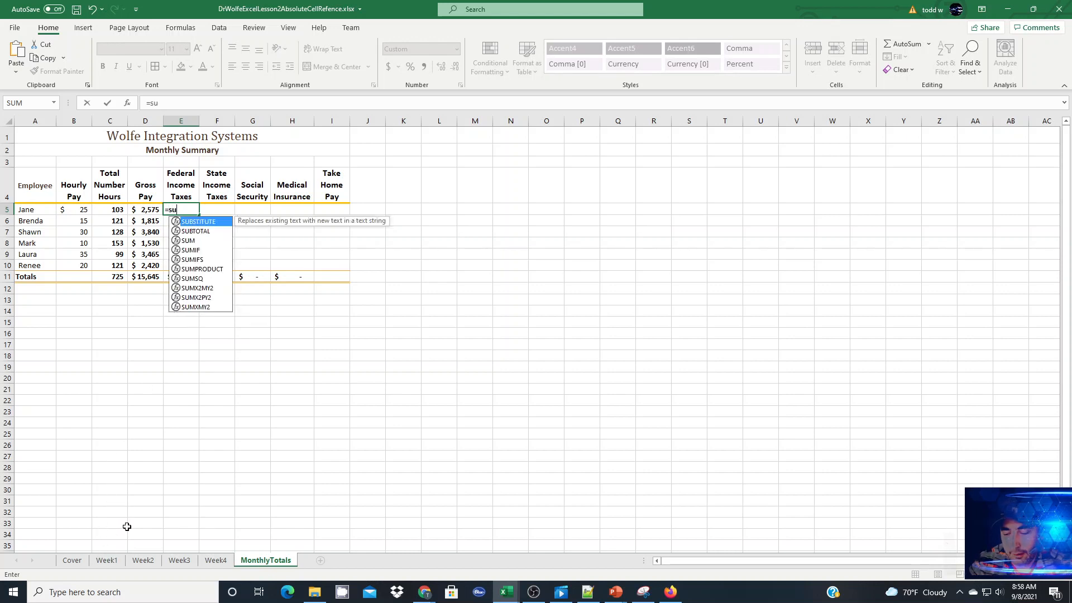
pyautogui.write('m(')
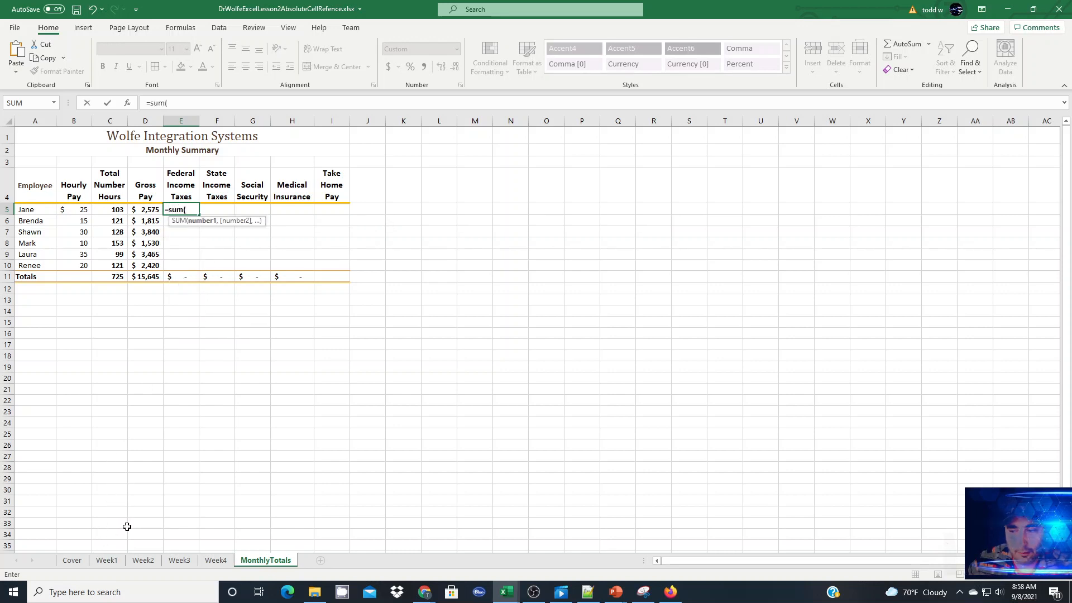
pyautogui.click(114, 564)
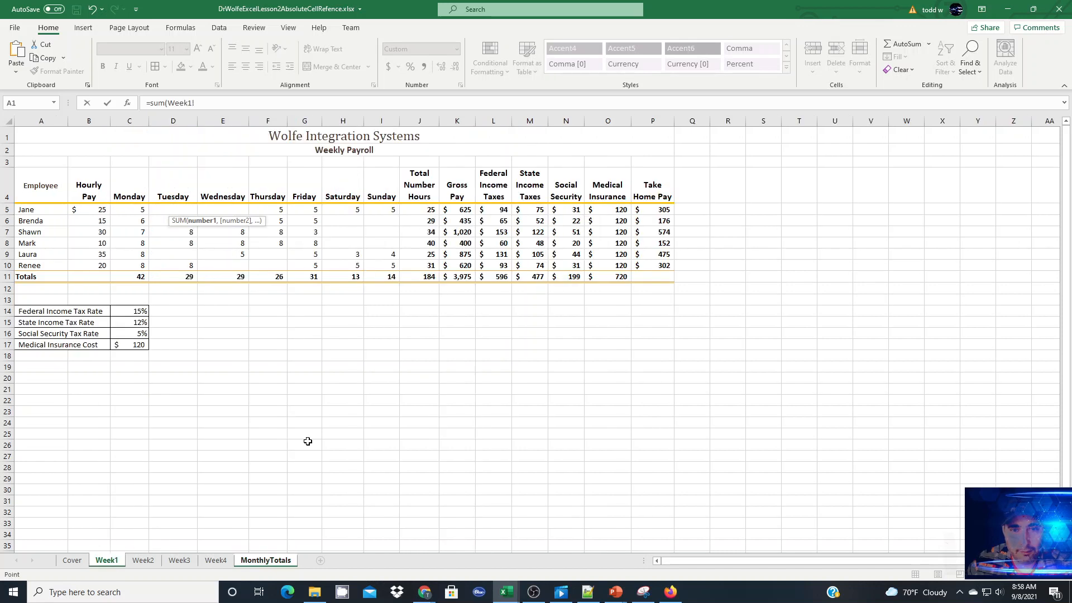
pyautogui.click(495, 210)
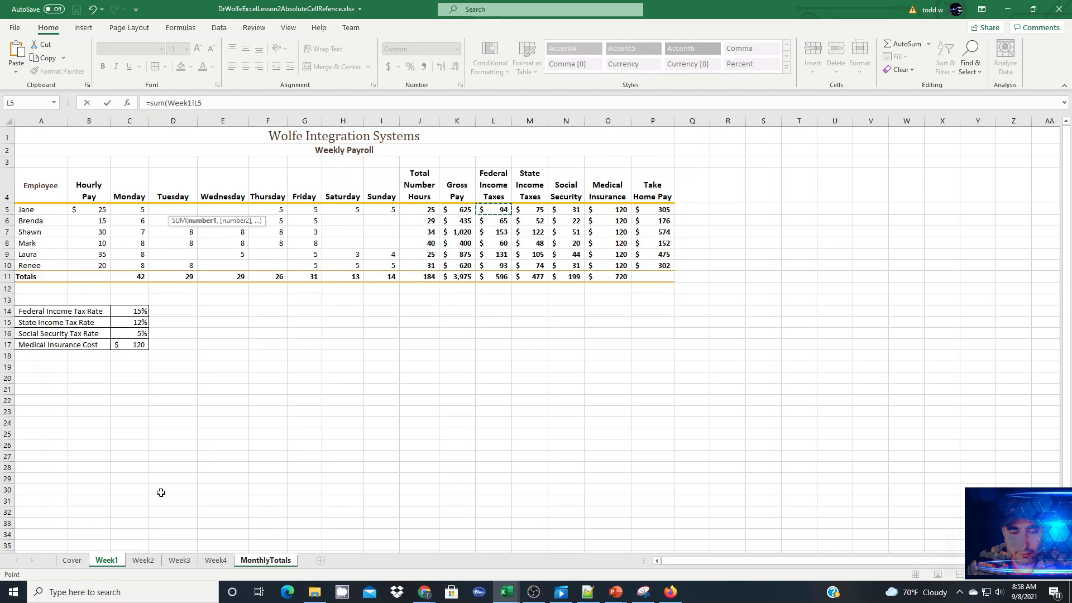
pyautogui.keyDown('shift'); pyautogui.click(215, 562); pyautogui.keyUp('shift')
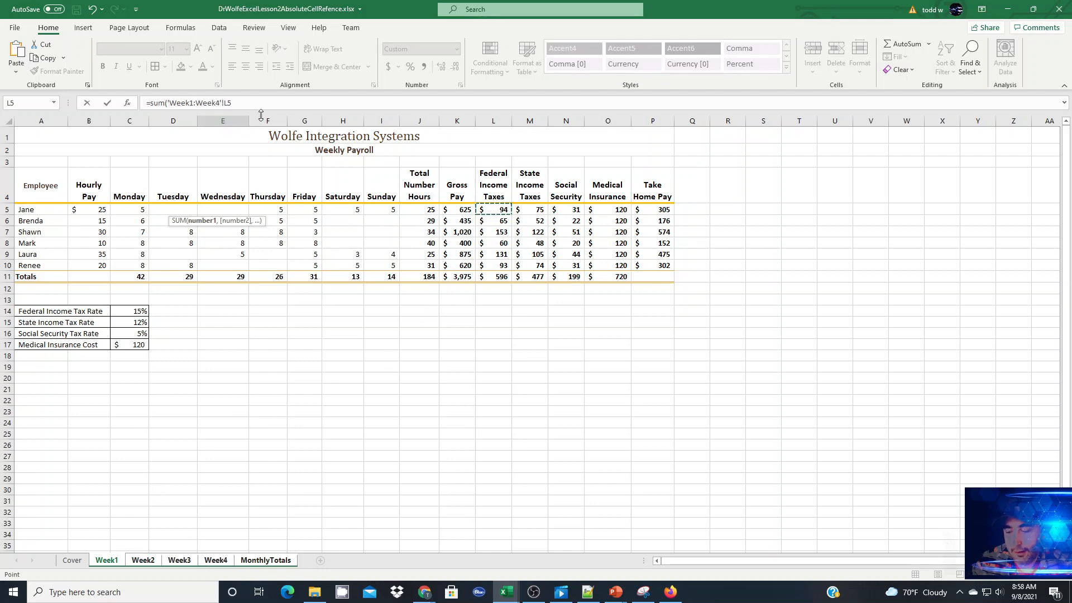
pyautogui.press('Return')
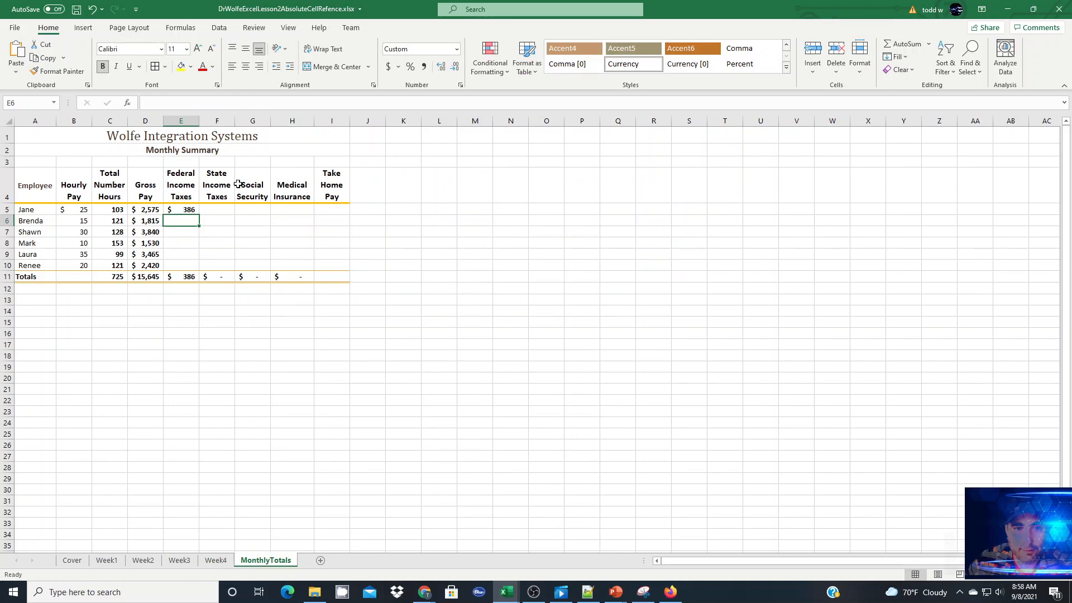
pyautogui.click(187, 210)
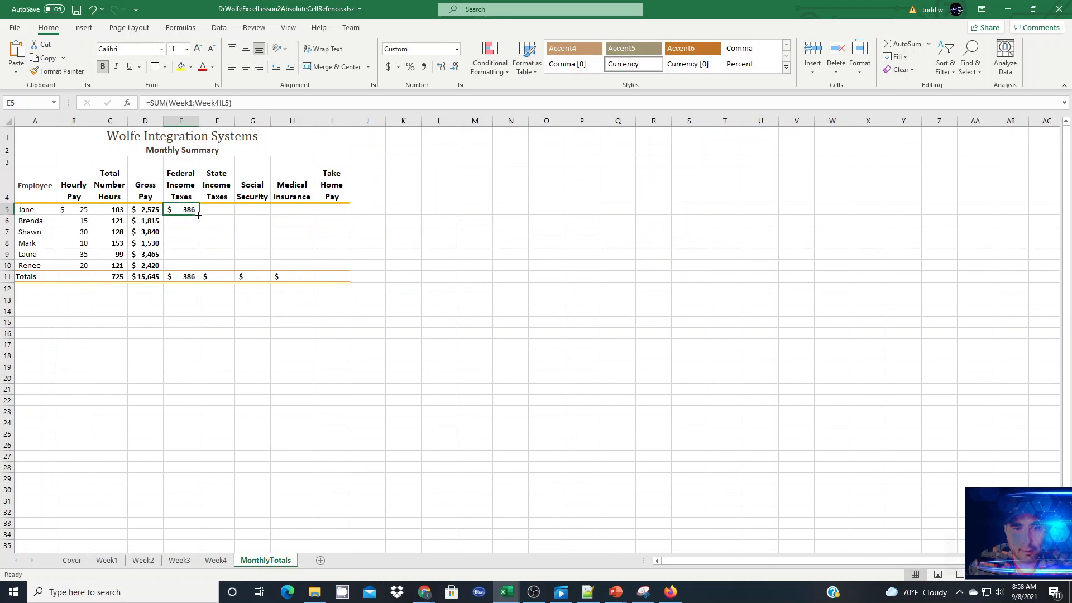
pyautogui.moveTo(199, 215); pyautogui.dragTo(199, 267)
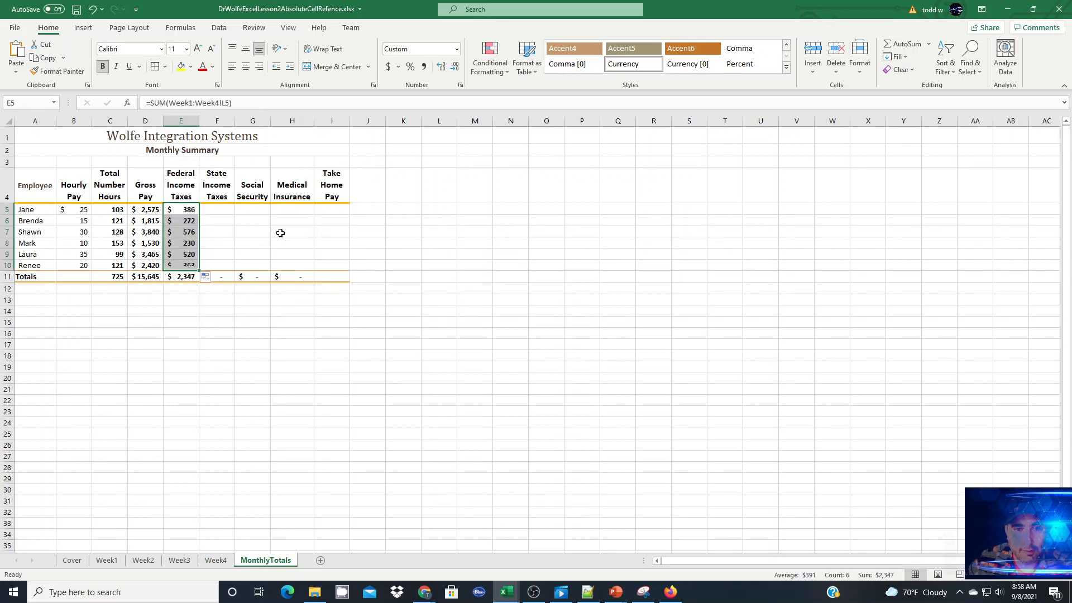
# Total state income taxes in F5 with =SUM(Week1:Week4!M5) and fill the formula down through F10.
pyautogui.click(216, 209)
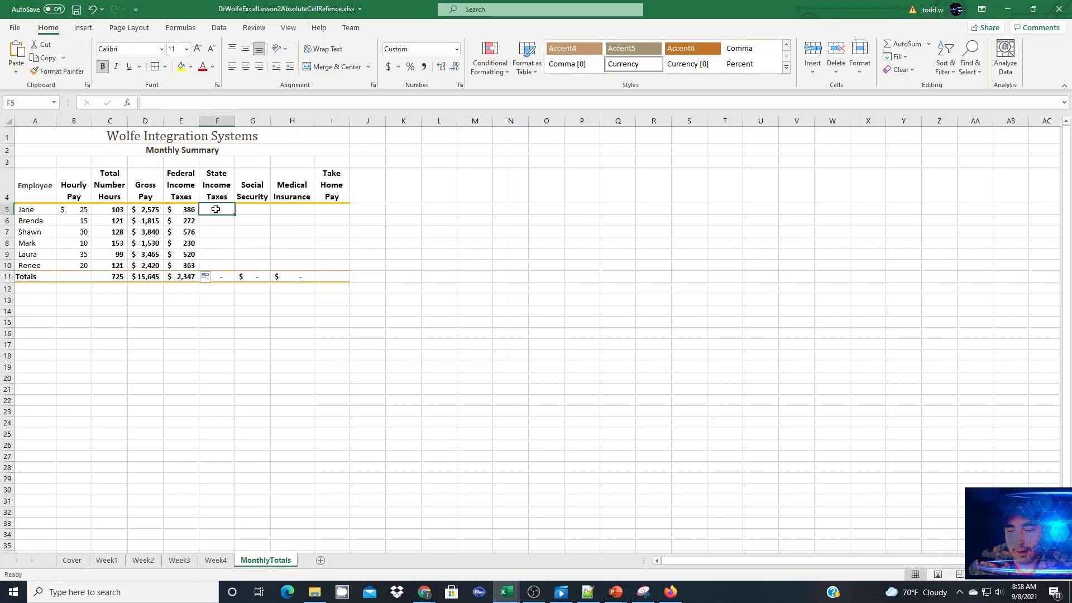
pyautogui.write('=')
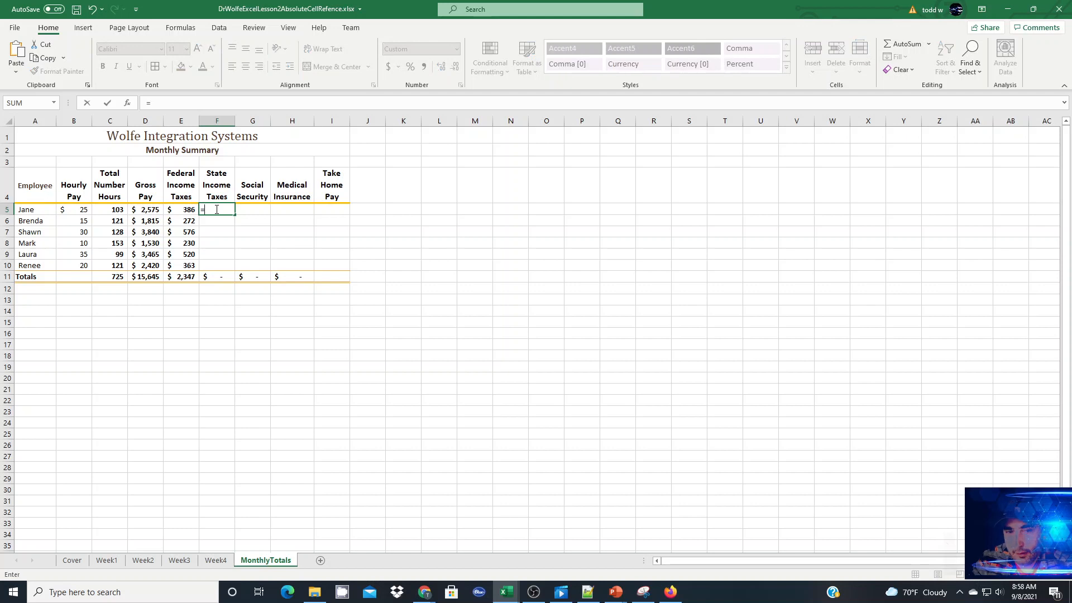
pyautogui.write('sum(')
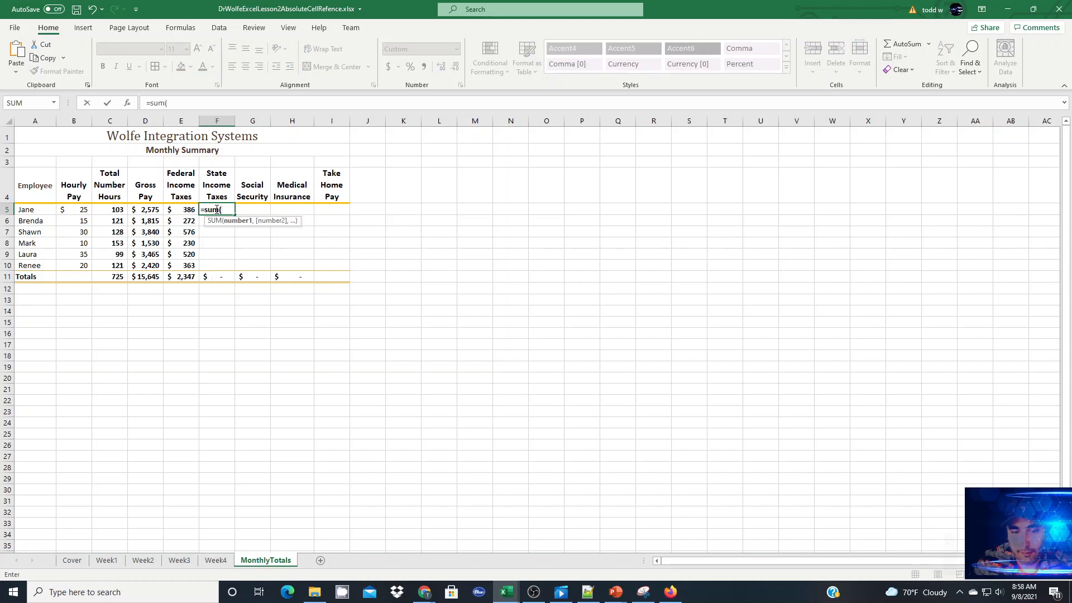
pyautogui.click(102, 561)
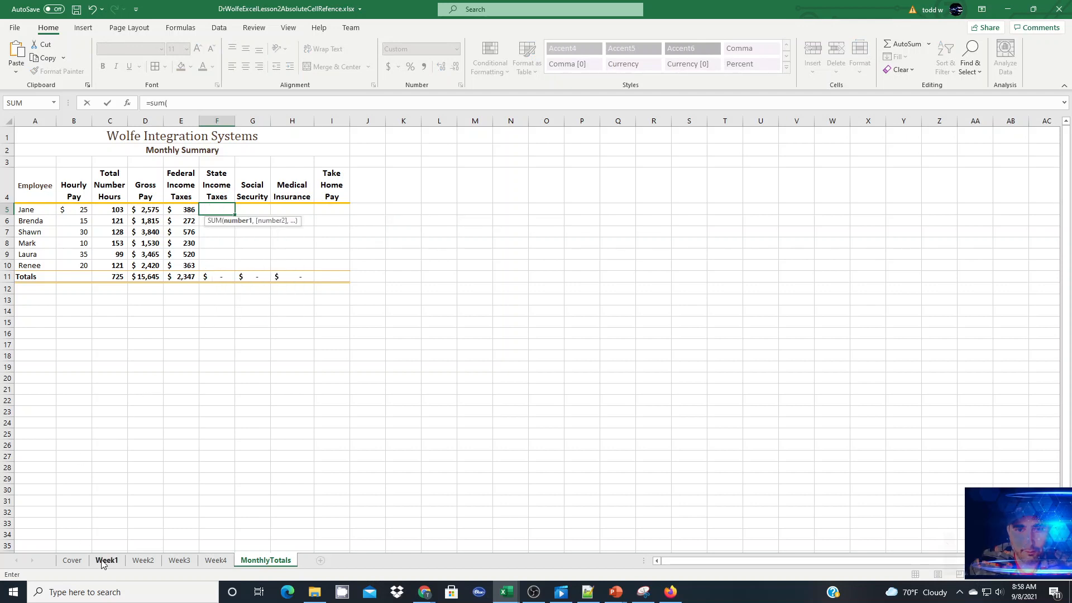
pyautogui.click(539, 208)
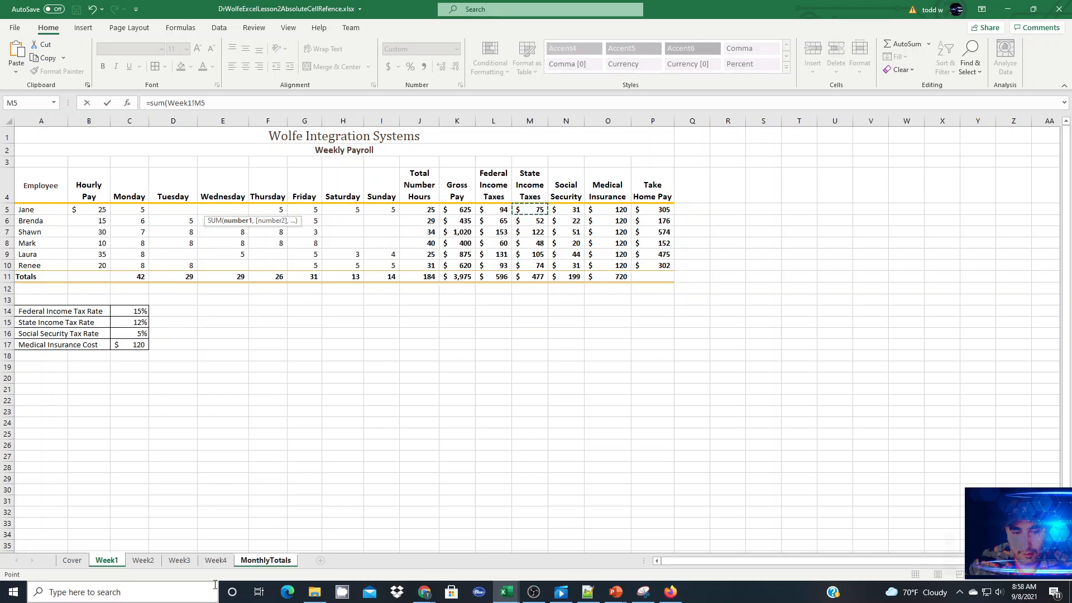
pyautogui.keyDown('shift'); pyautogui.click(216, 563); pyautogui.keyUp('shift')
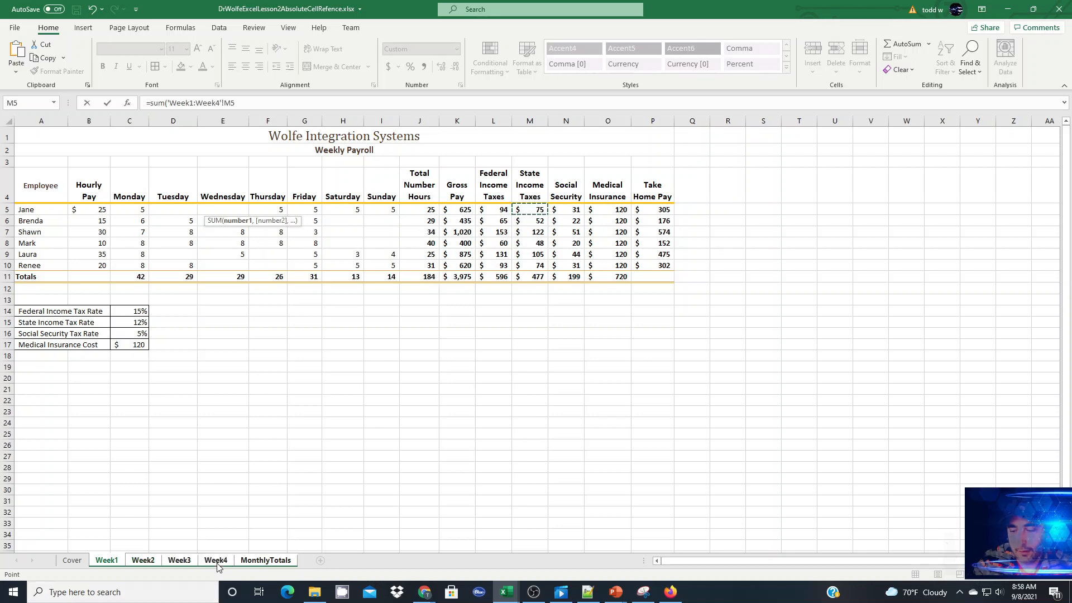
pyautogui.press('Return')
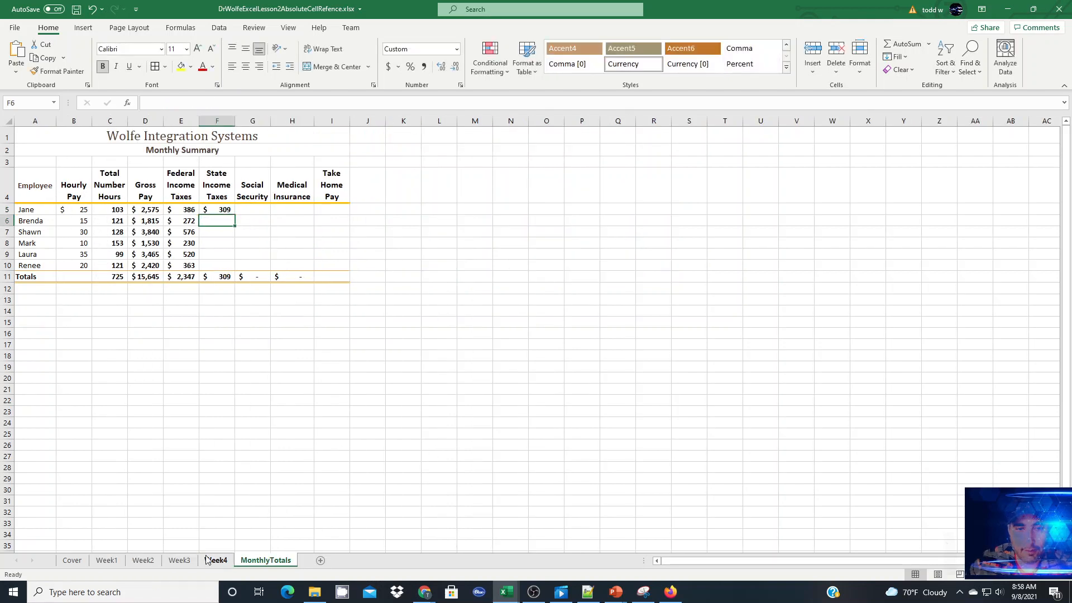
pyautogui.click(224, 211)
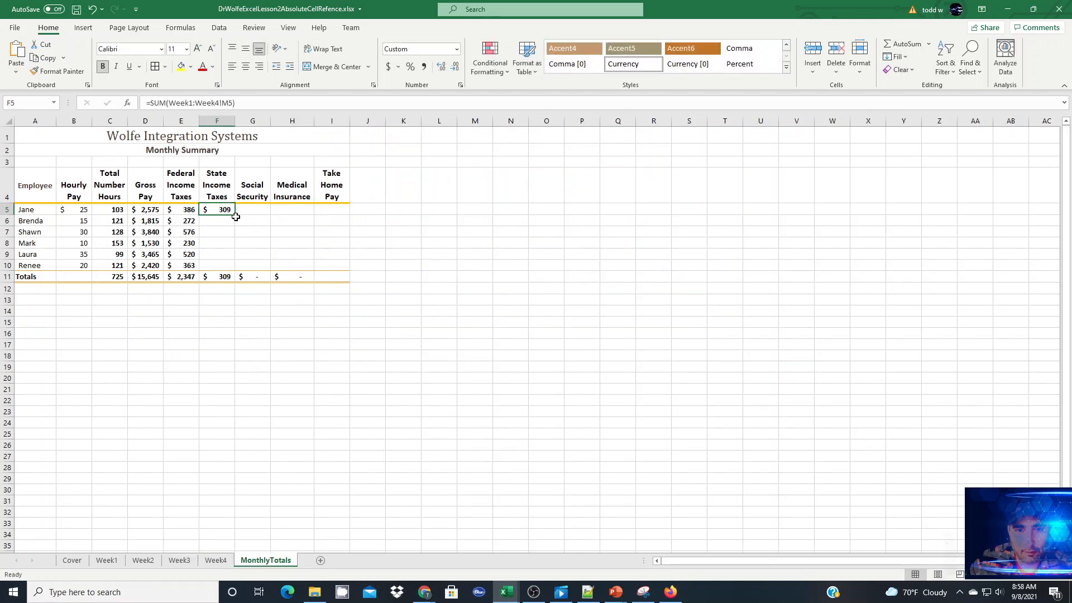
pyautogui.moveTo(236, 216); pyautogui.dragTo(226, 273)
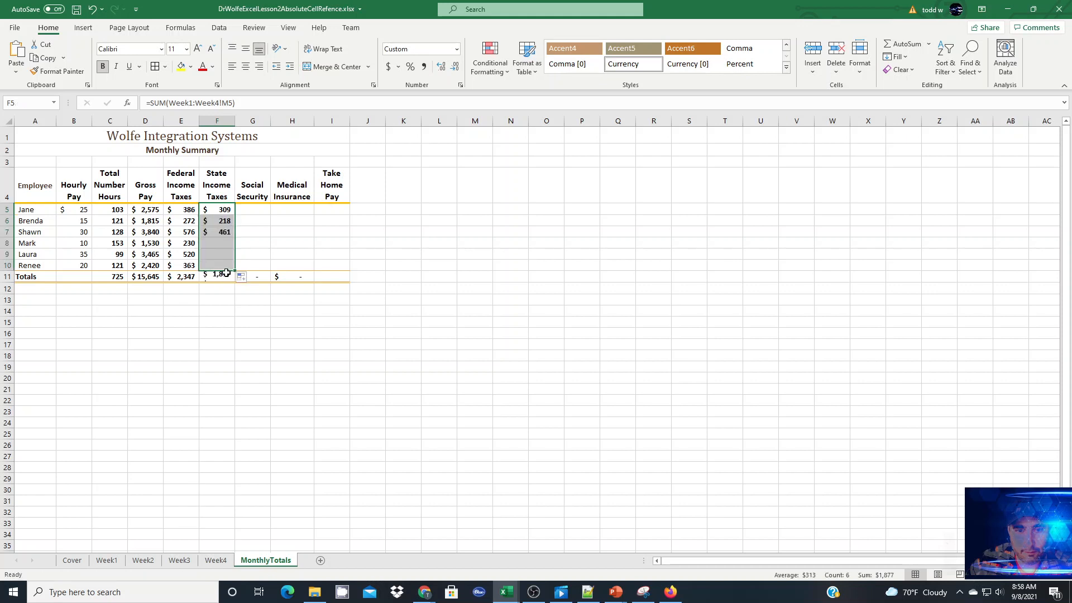
# Total Social Security for the first employee in G5 with =SUM(Week1:Week4!N5).
pyautogui.click(244, 210)
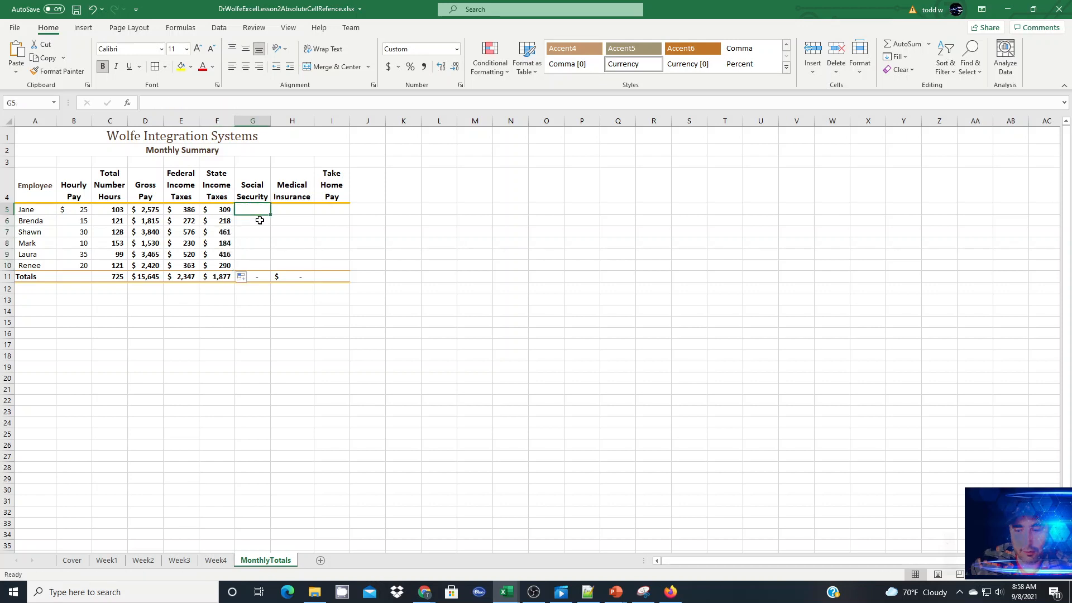
pyautogui.write('=')
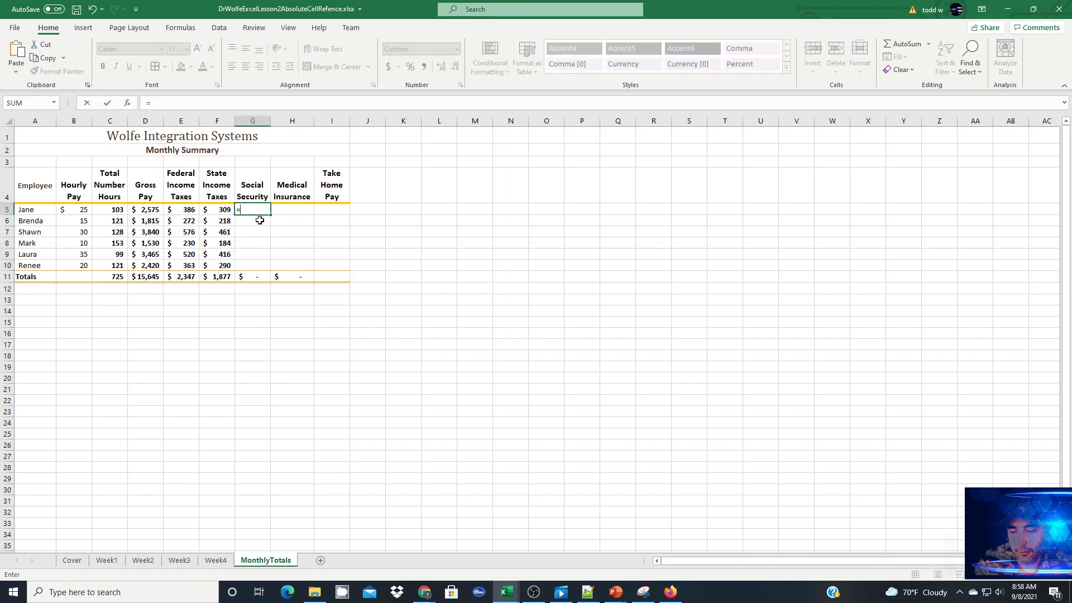
pyautogui.write('sum(')
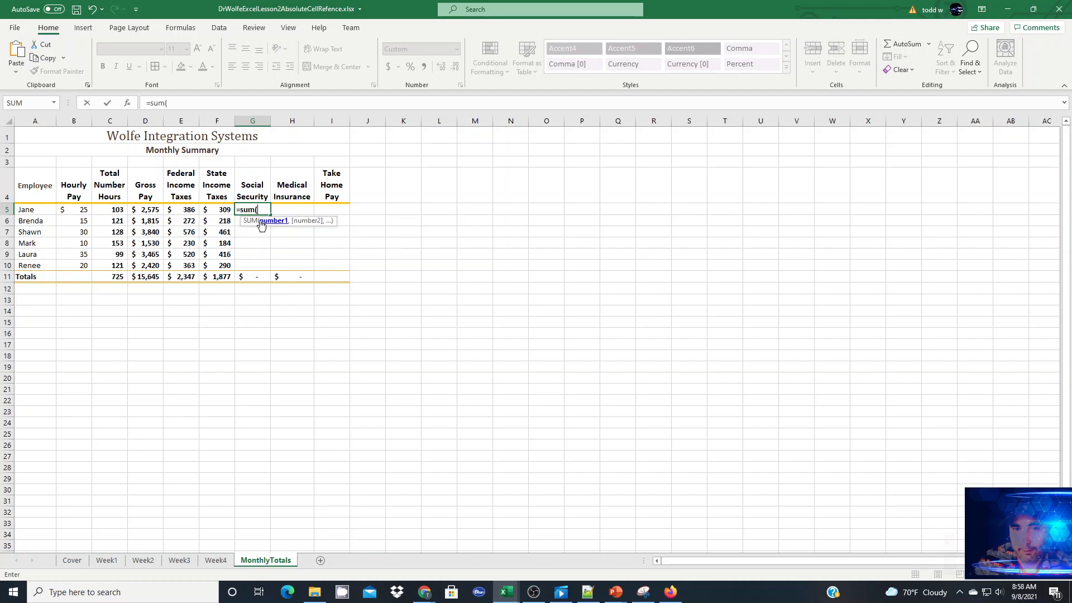
pyautogui.click(106, 560)
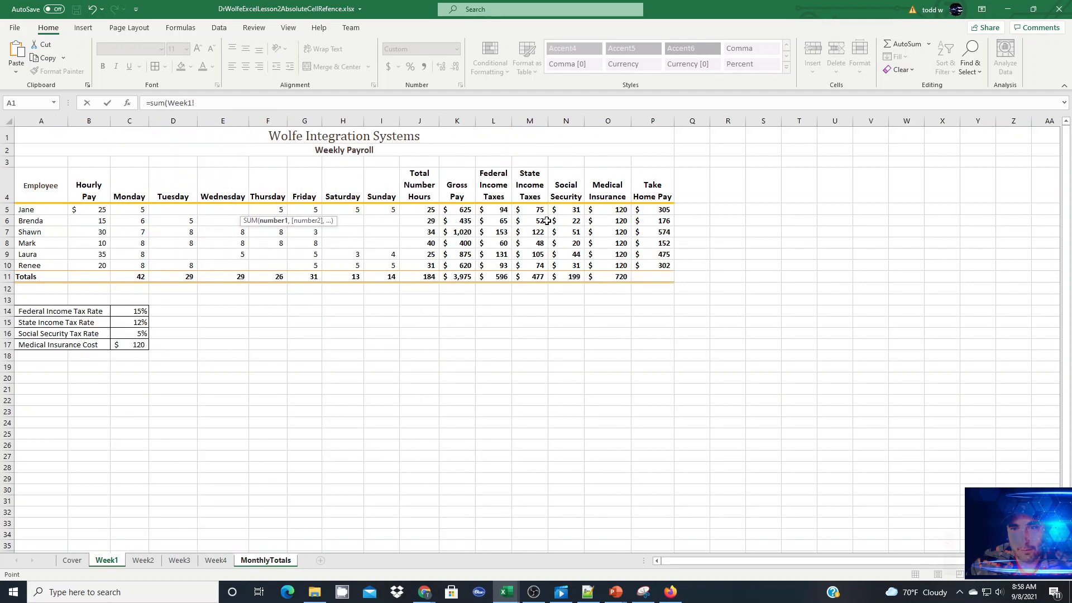
pyautogui.click(567, 210)
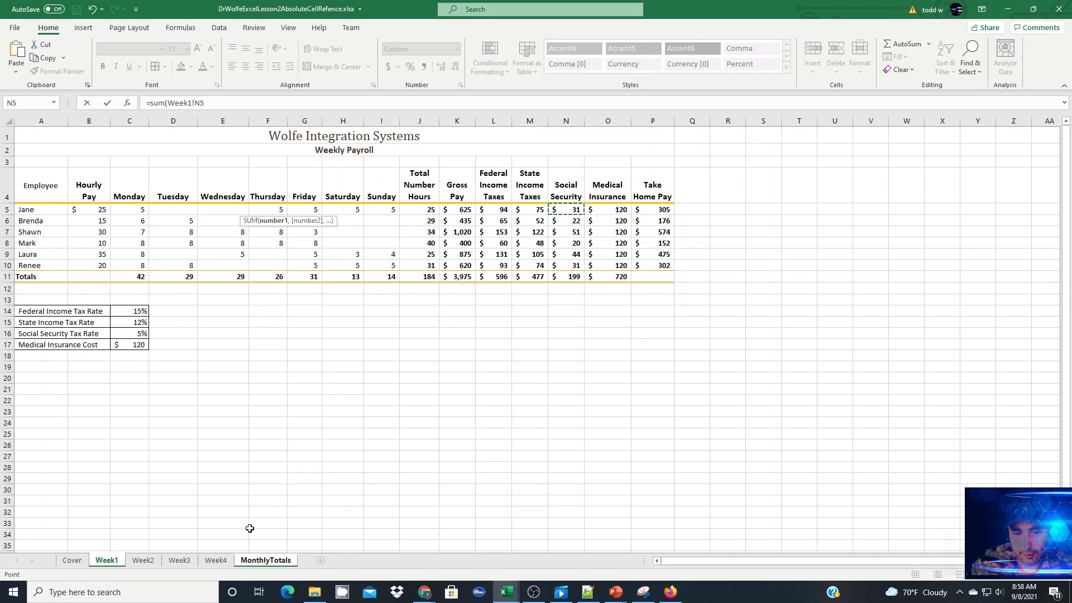
pyautogui.keyDown('shift'); pyautogui.click(227, 561); pyautogui.keyUp('shift')
pyautogui.press('Return')
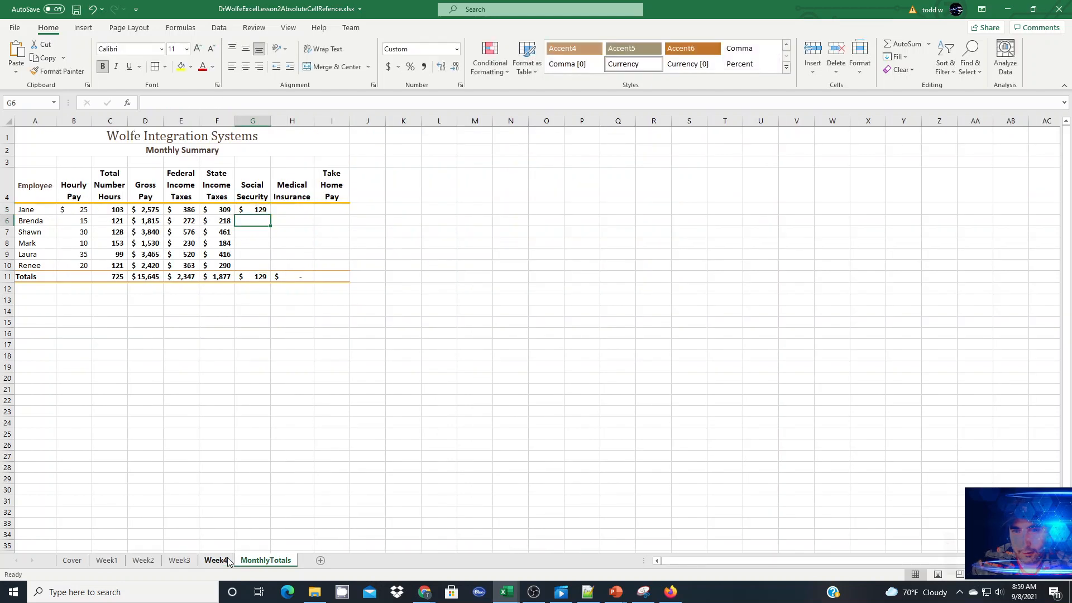
# Total medical insurance in H5 with =SUM(Week1:Week4!O5) and fill the G5:H5 formulas down through row 10.
pyautogui.click(286, 209)
pyautogui.write('=s')
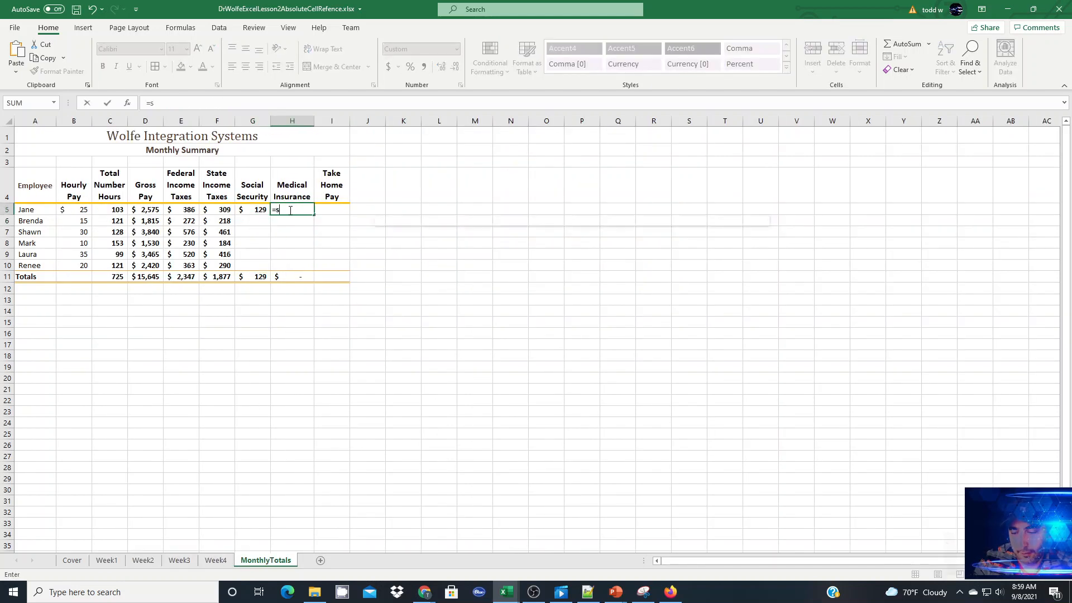
pyautogui.write('um(')
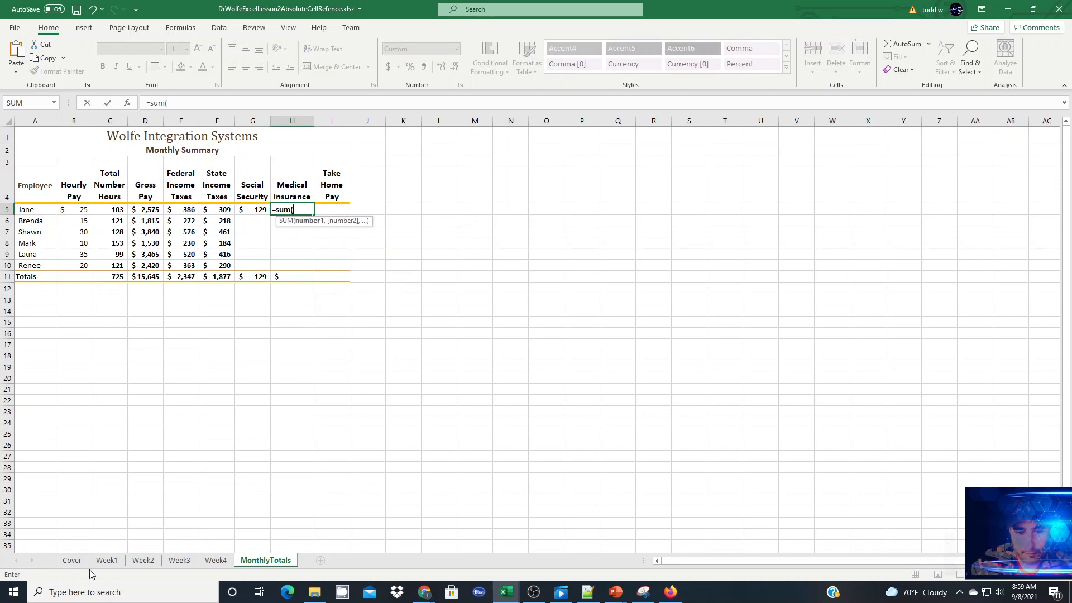
pyautogui.click(106, 561)
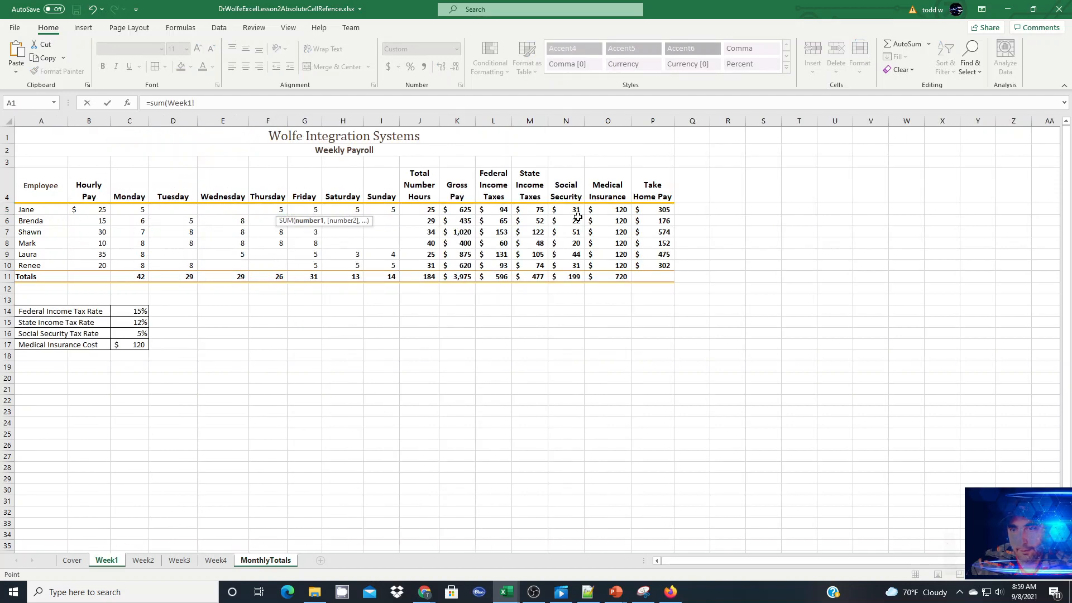
pyautogui.click(614, 210)
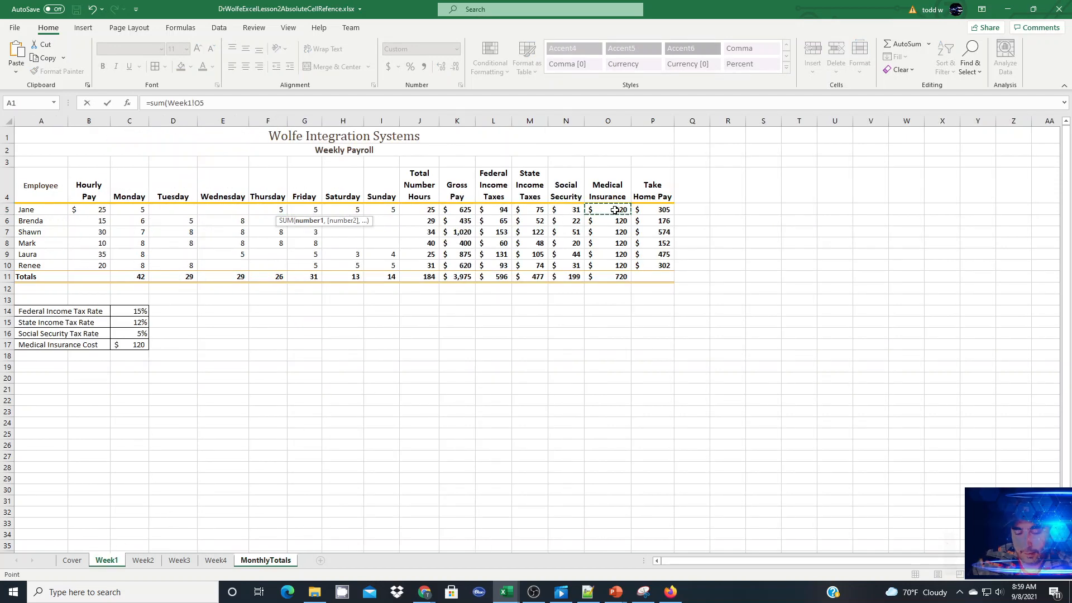
pyautogui.keyDown('shift'); pyautogui.click(223, 561); pyautogui.keyUp('shift')
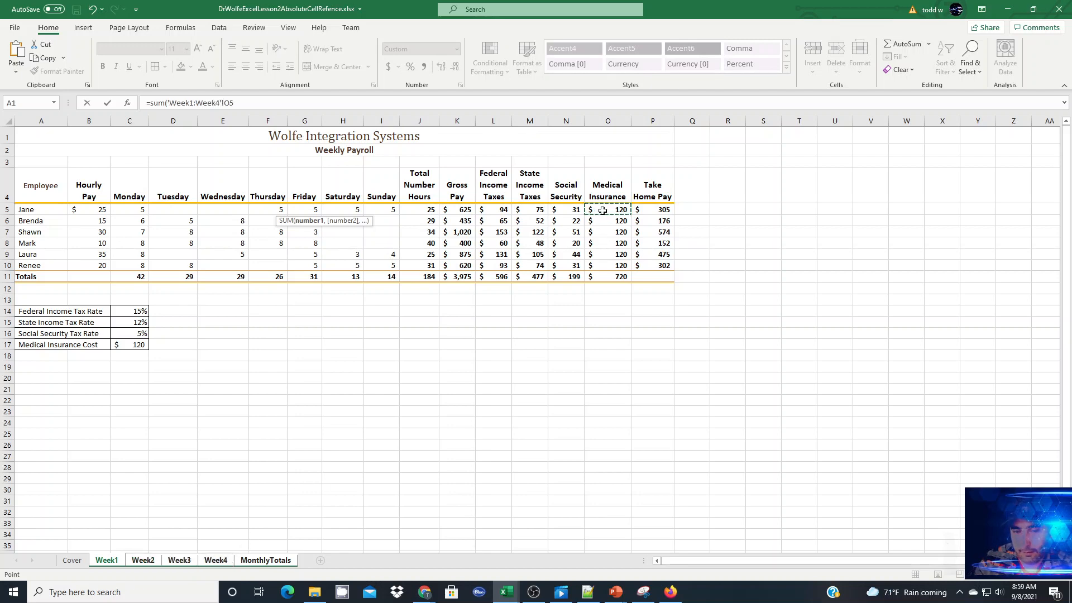
pyautogui.press('Return')
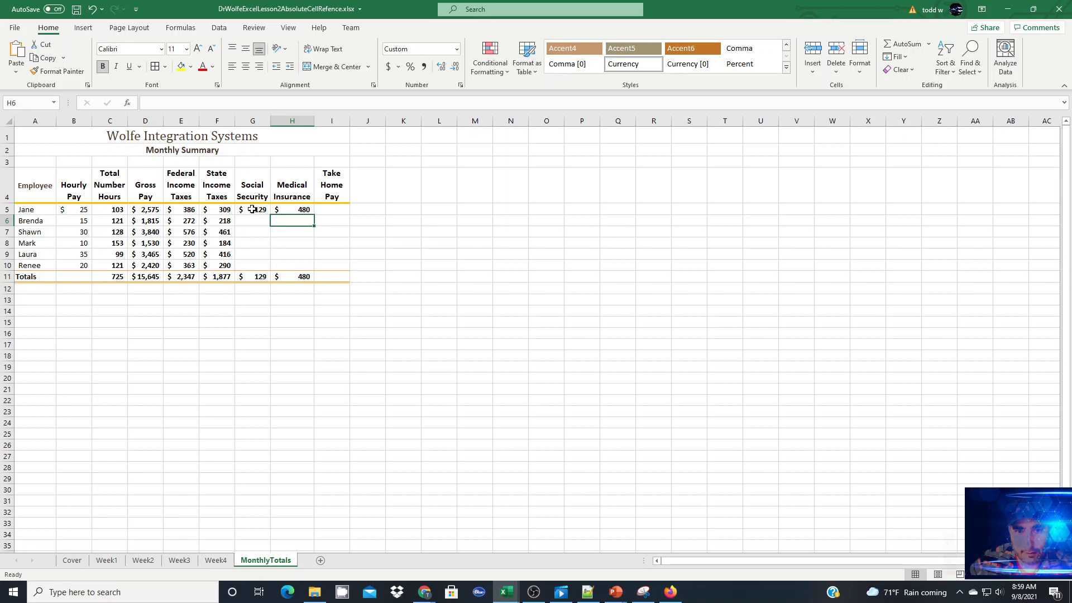
pyautogui.moveTo(252, 209); pyautogui.dragTo(306, 269)
# Calculate the first employee's take home pay in I5 with =D5-SUM(E5:H5).
pyautogui.click(340, 210)
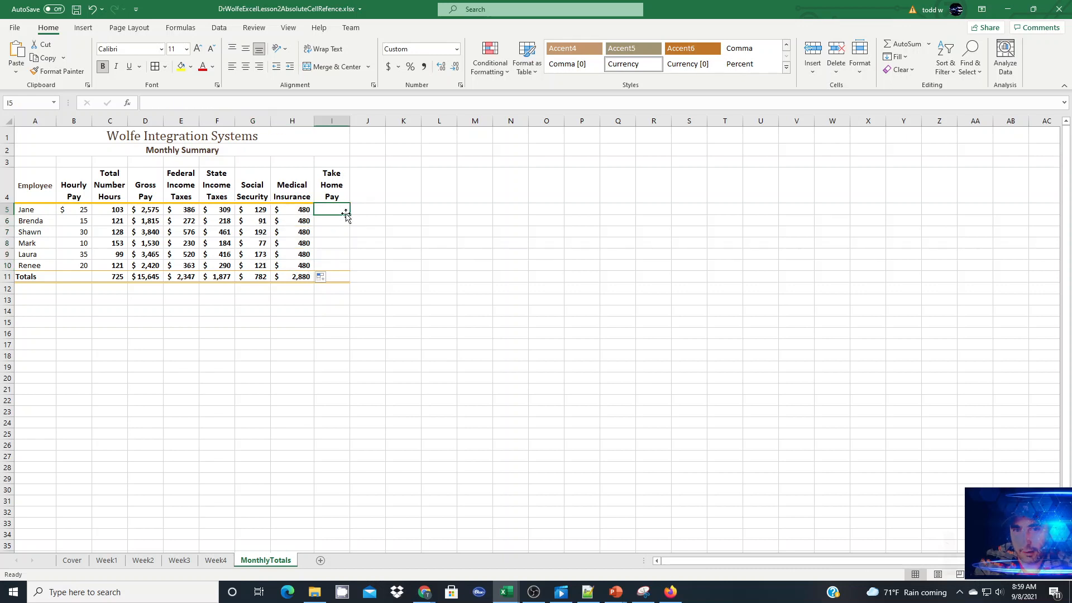
pyautogui.write('=')
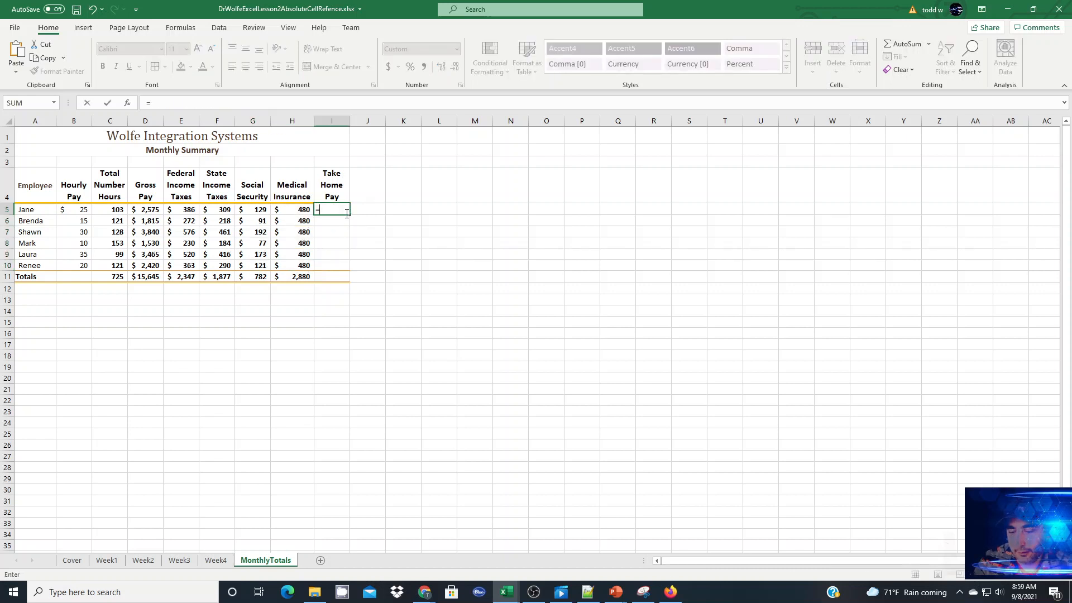
pyautogui.write('sum')
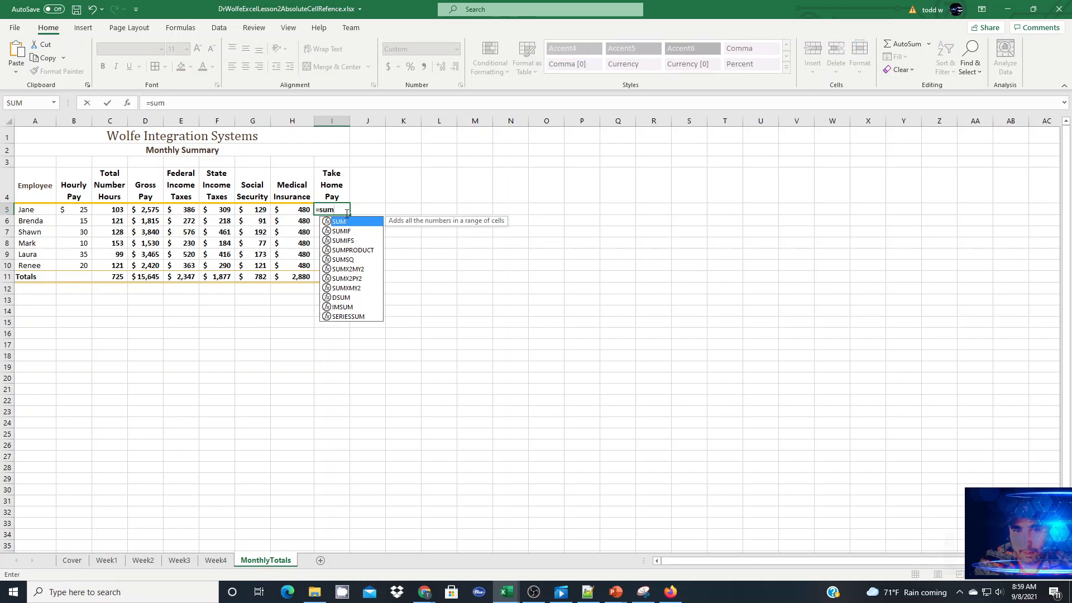
pyautogui.press('BackSpace')
pyautogui.press('BackSpace')
pyautogui.press('BackSpace')
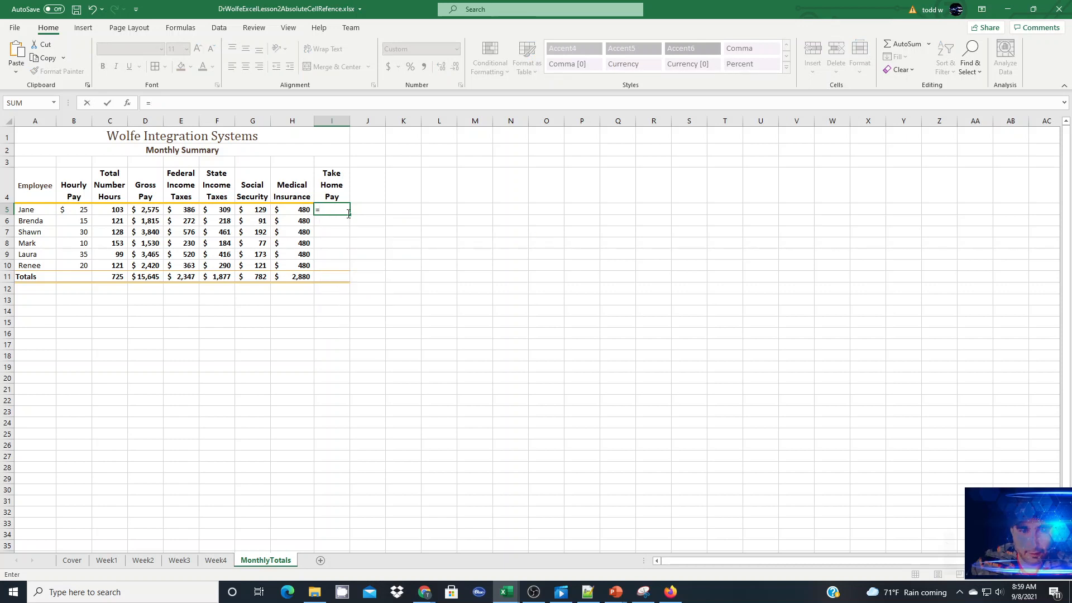
pyautogui.click(146, 210)
pyautogui.write('-')
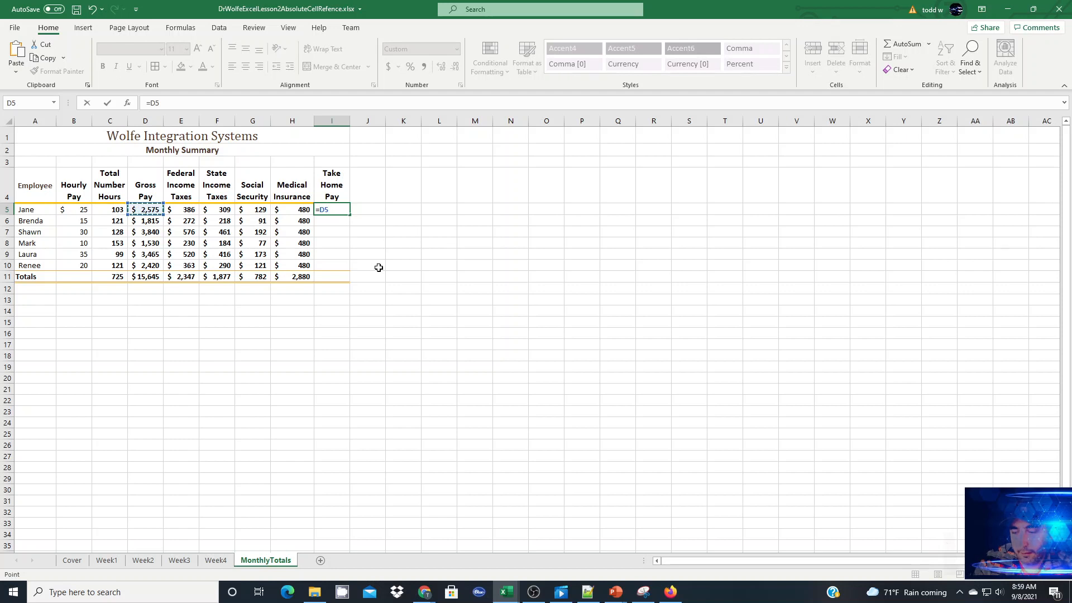
pyautogui.write('sum(')
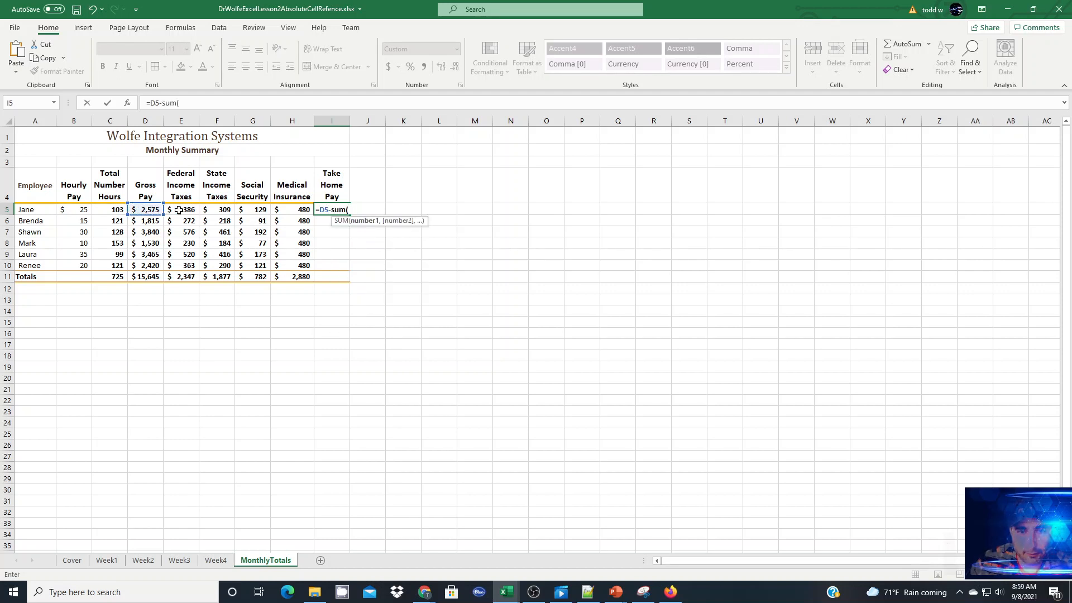
pyautogui.moveTo(179, 210); pyautogui.dragTo(283, 208)
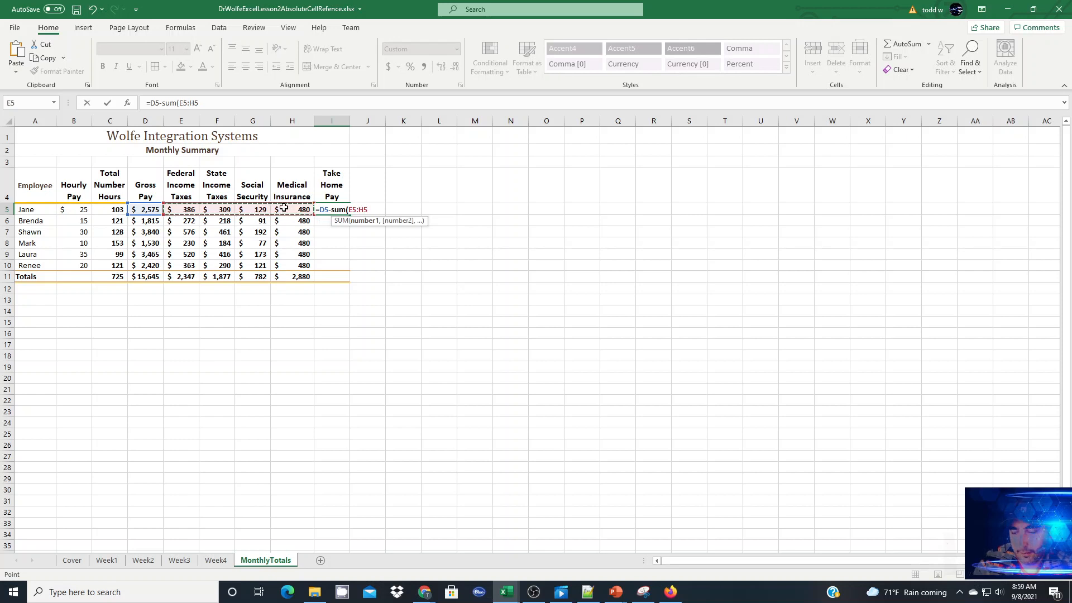
pyautogui.press('Return')
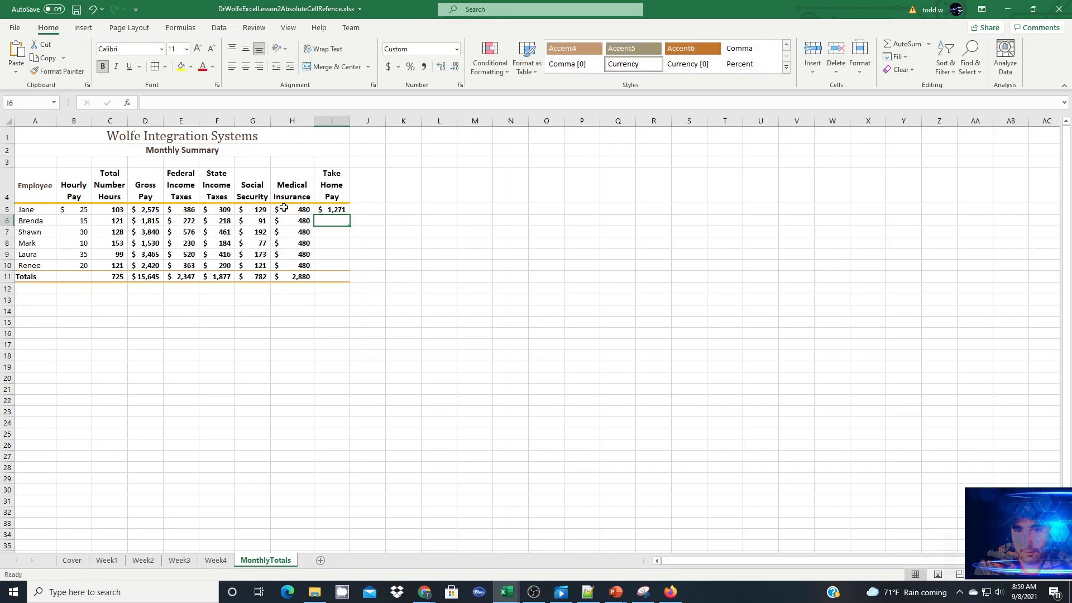
# Fill the take home pay formula from I5 down through I10 and select the totals cell I11.
pyautogui.click(324, 207)
pyautogui.moveTo(350, 215); pyautogui.dragTo(348, 268)
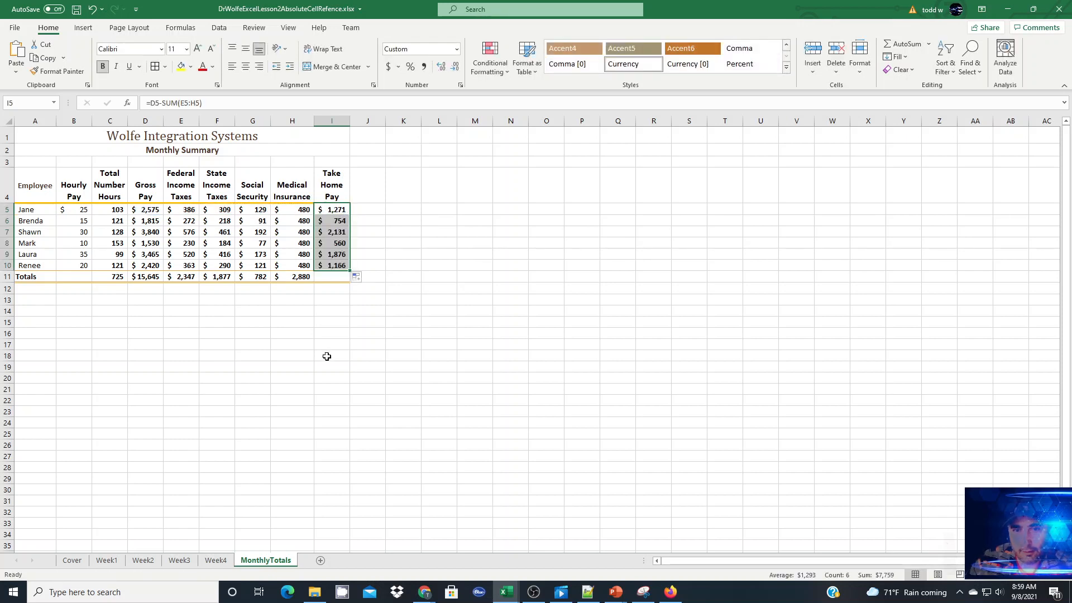
pyautogui.click(339, 277)
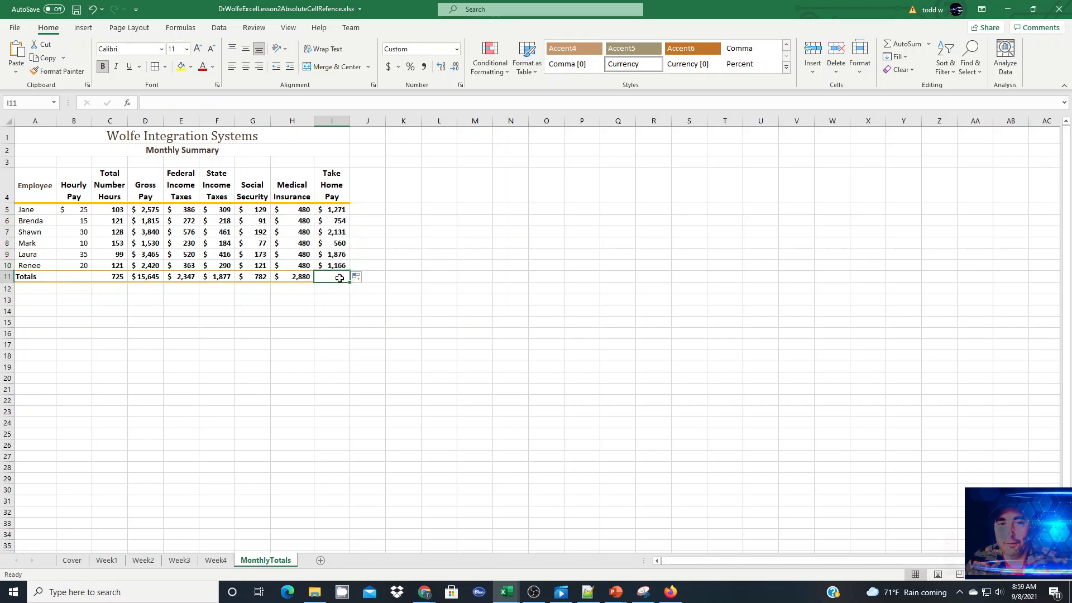